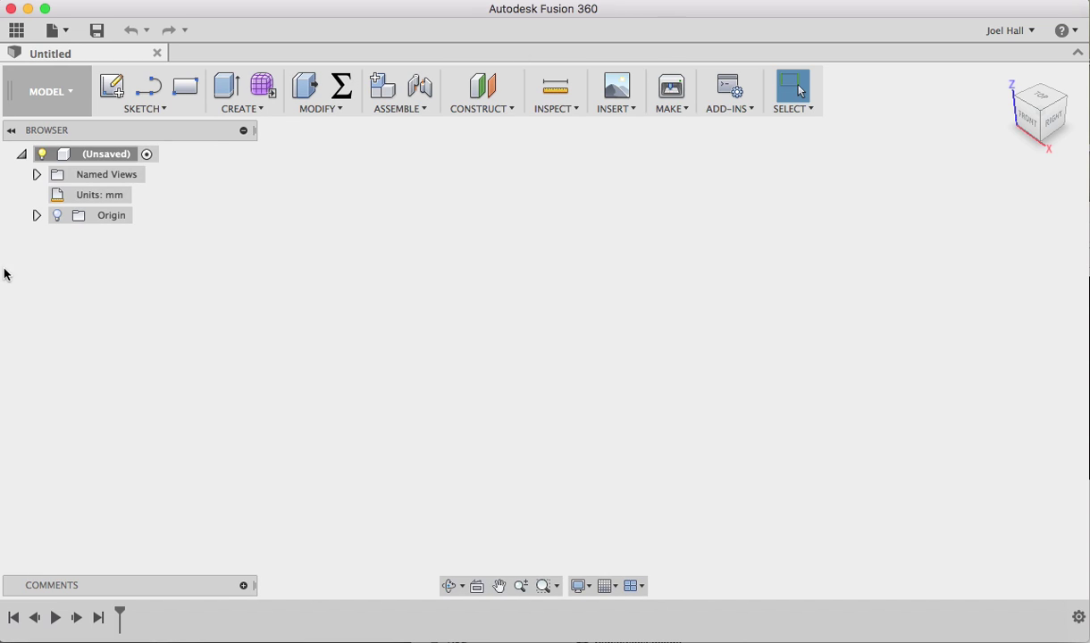
- Turn on Origin visibility in the Browser and start a new sketch
left_click(57, 218)
left_click(58, 216)
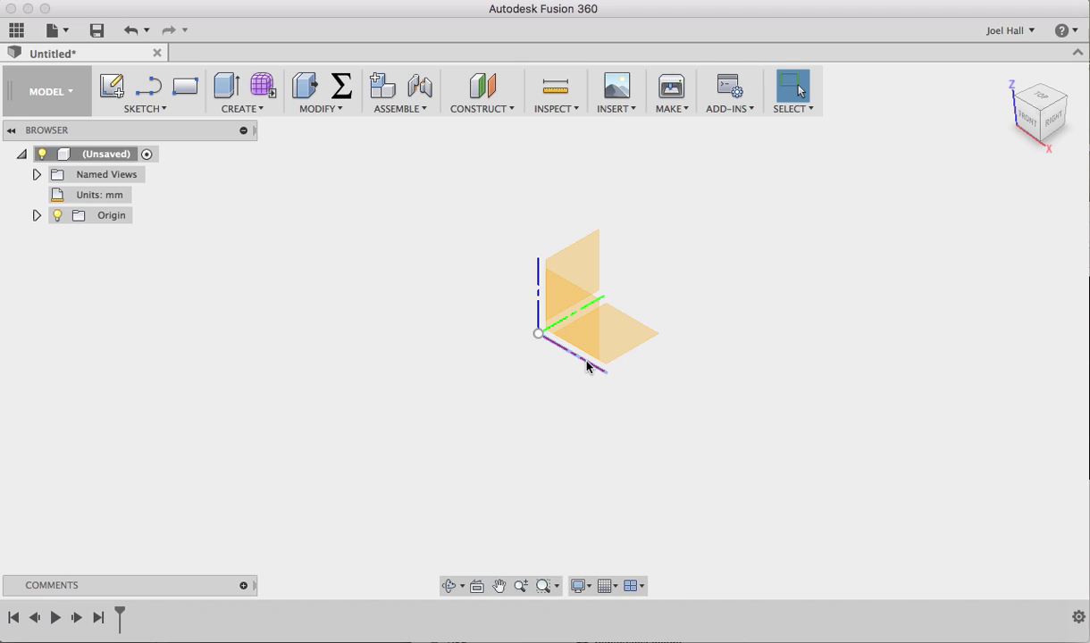
left_click(521, 414)
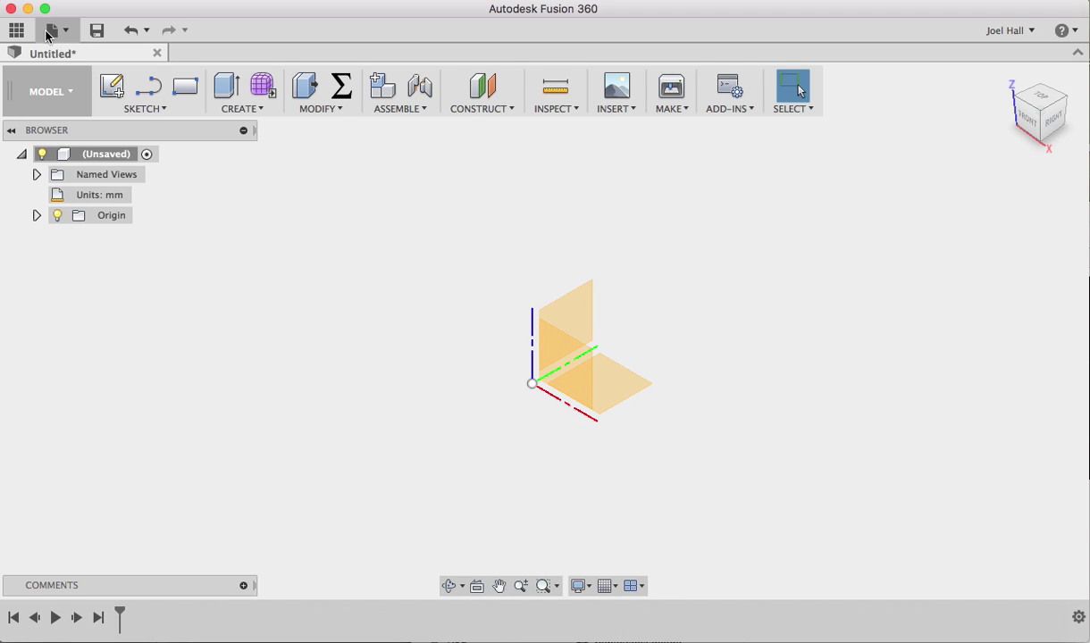
- Sketch a 40 mm circle centred at the origin on the XY plane
left_click(112, 90)
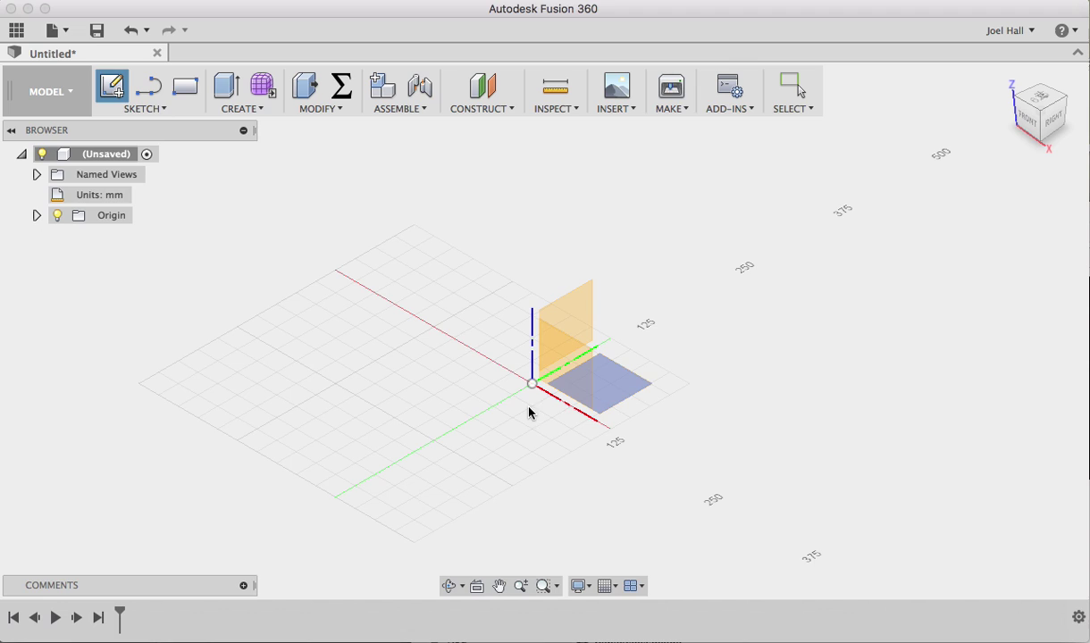
left_click(601, 391)
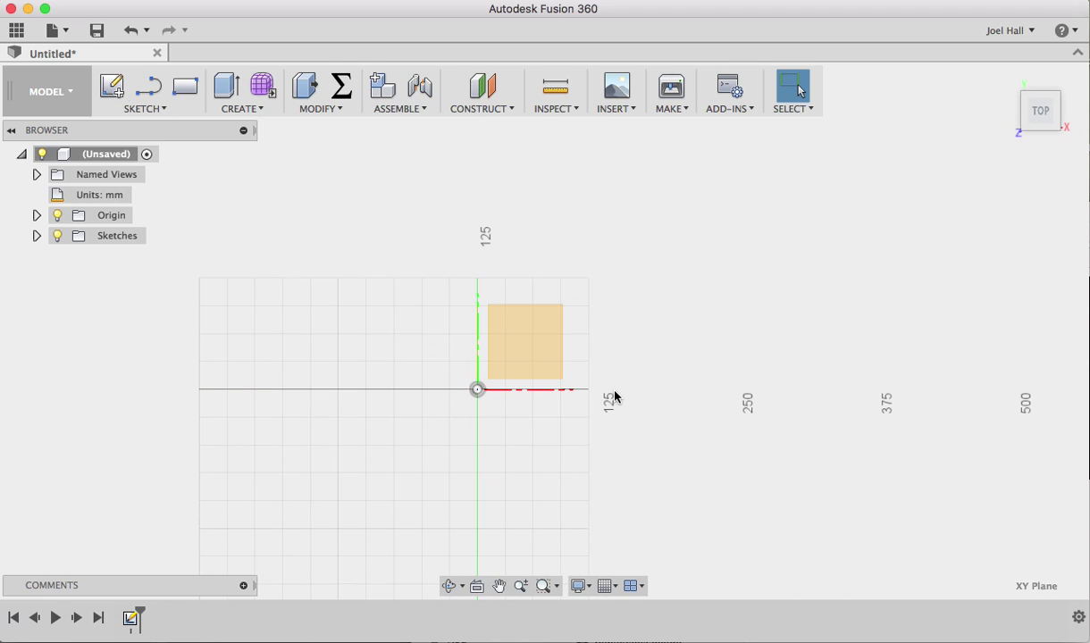
key("c")
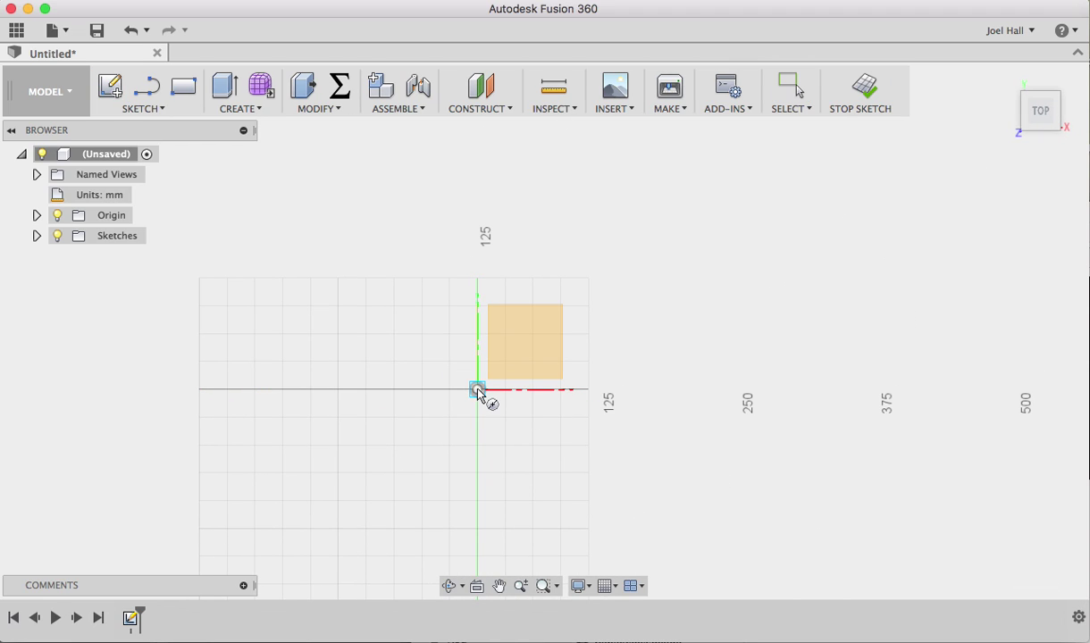
left_click(478, 390)
type("40")
key("Return")
key("Escape")
- Fit the circle to view, finish the sketch, and orbit to an angled front view
scroll(425, 422, "down", 3)
key("F6")
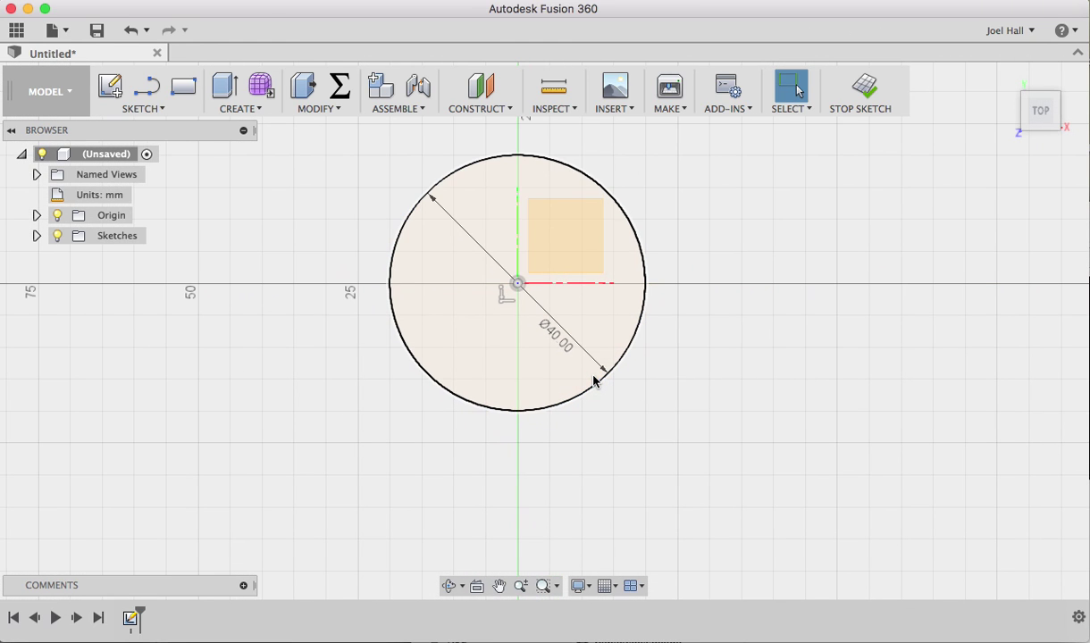
mouse_move(929, 128)
left_mouse_down()
mouse_move(947, 127)
mouse_move(949, 66)
mouse_move(966, 65)
left_mouse_up()
left_click(1037, 597)
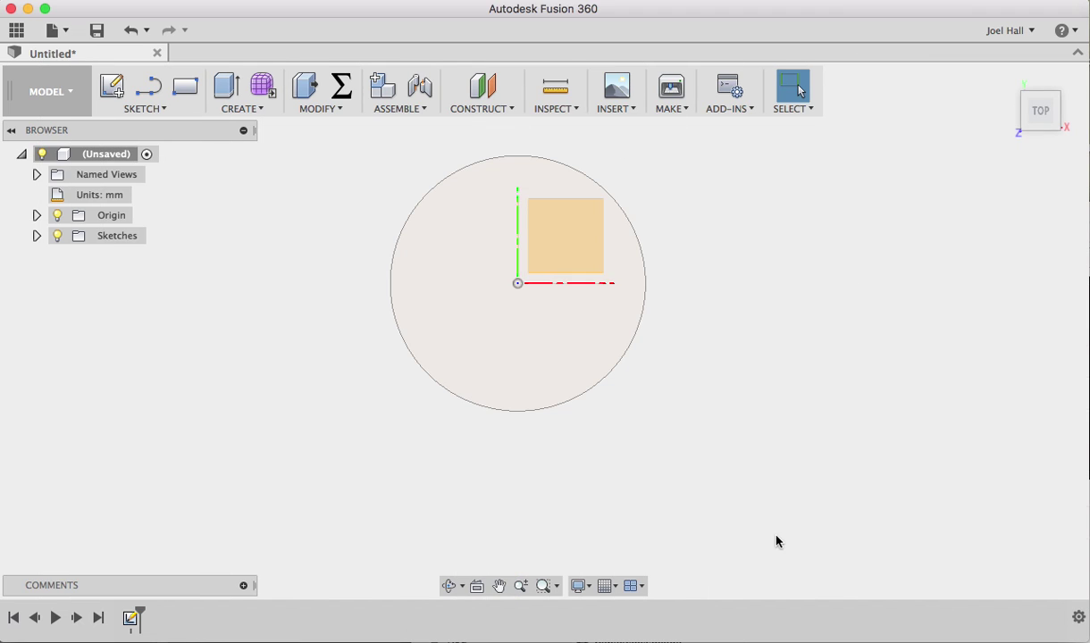
left_click(451, 590)
left_click_drag(575, 405, 560, 339)
key("Escape")
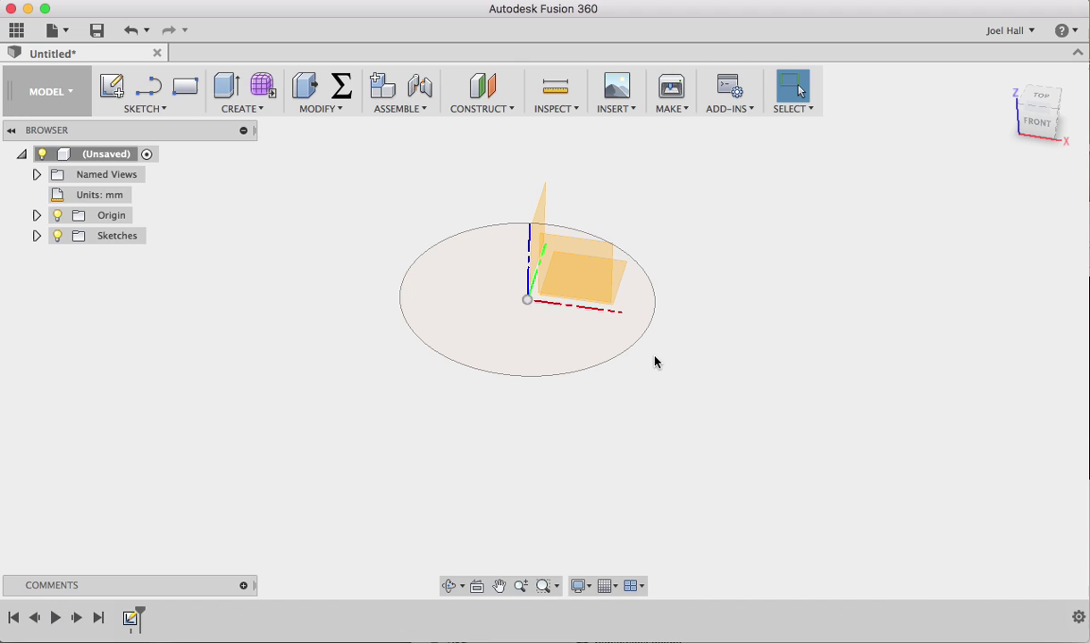
- Extrude the circle profile 20 mm into a solid cylinder with E20
left_click(562, 350)
type("e")
type("20")
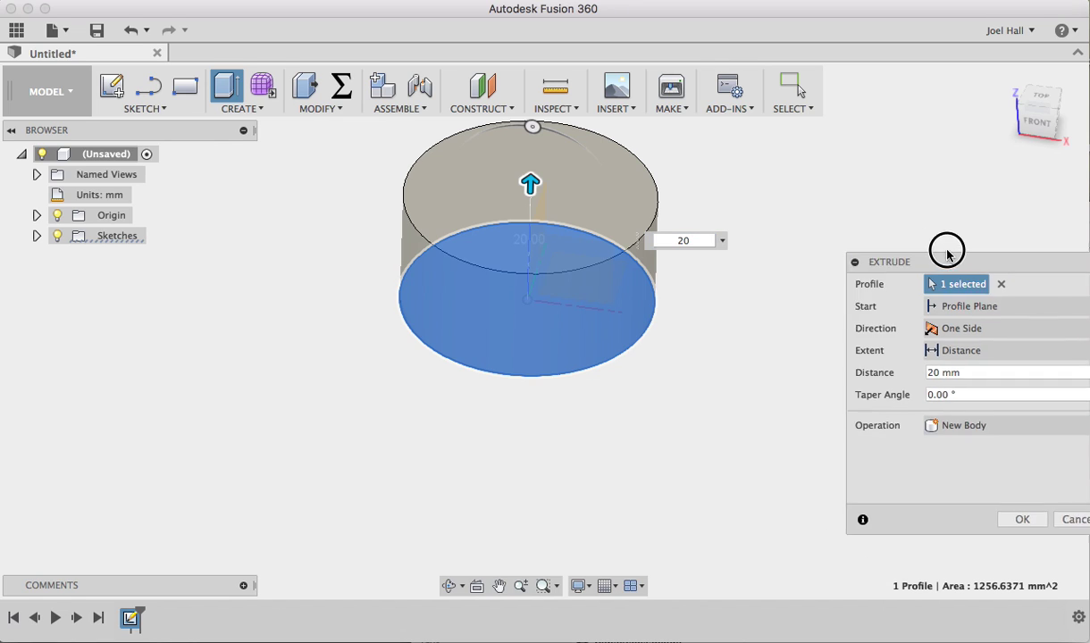
left_click(987, 516)
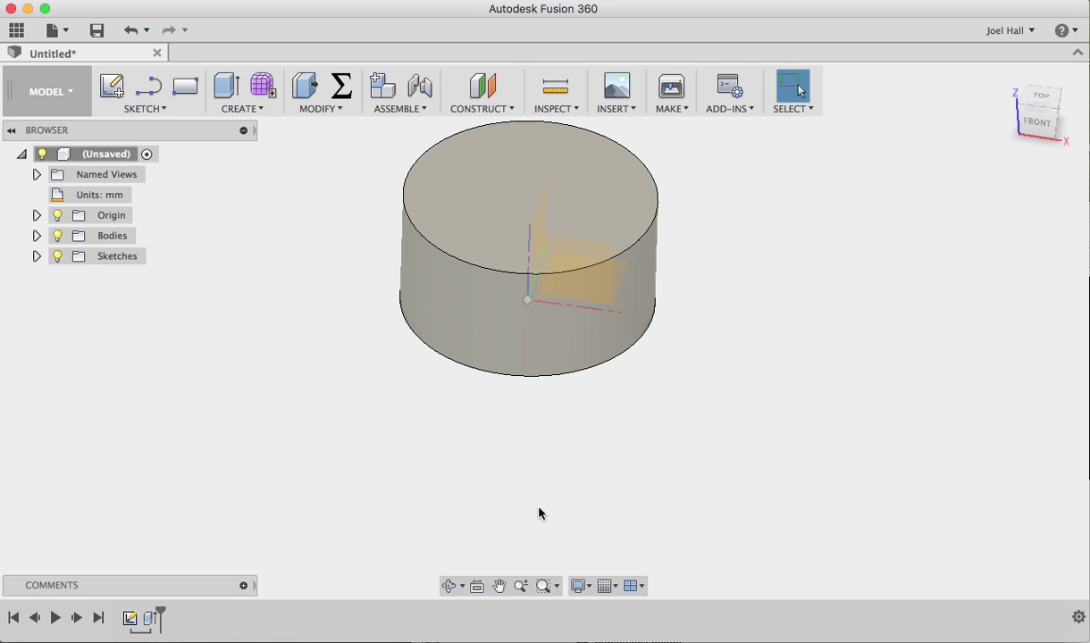
- Round the cylinder's bottom edge with a 3 mm fillet
key("f")
left_click(554, 377)
left_click(911, 347)
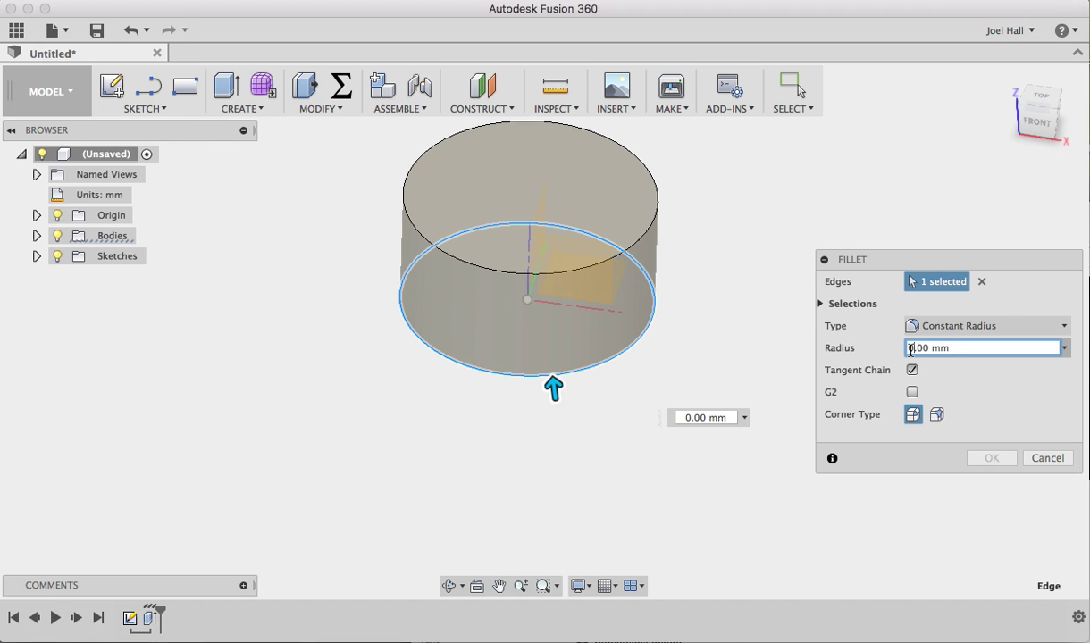
type("2")
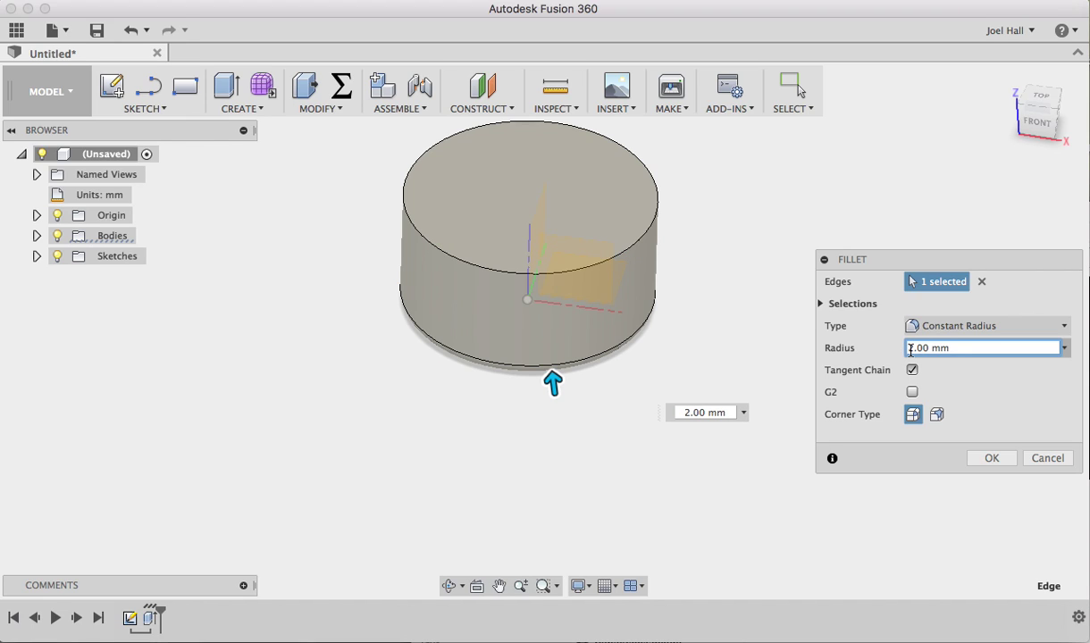
type("3")
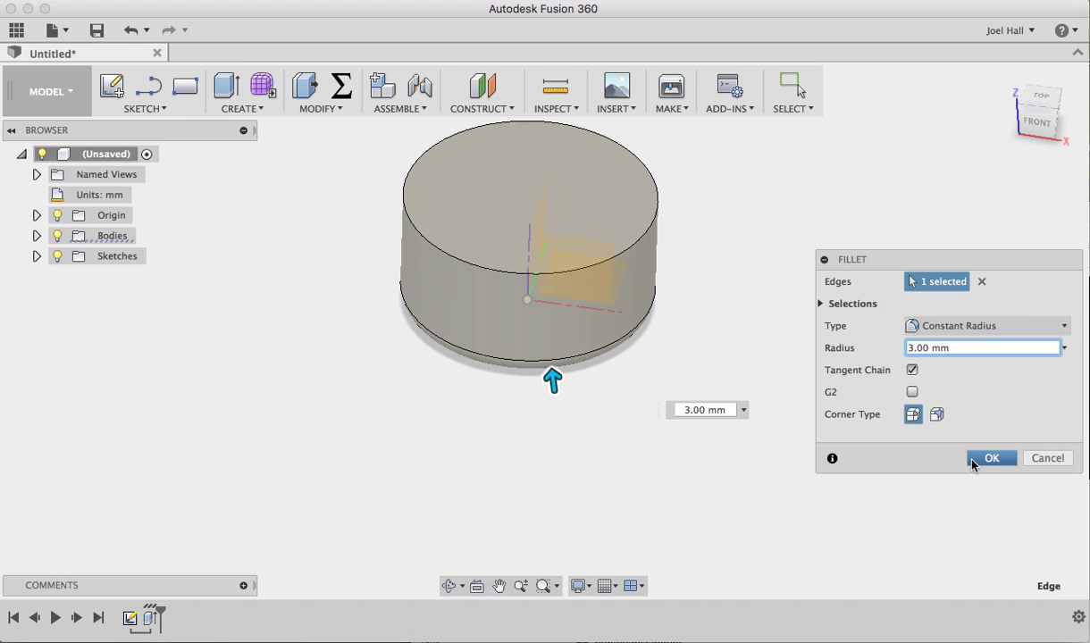
left_click(981, 458)
- Round the cylinder's top edge with a 6 mm fillet
key("f")
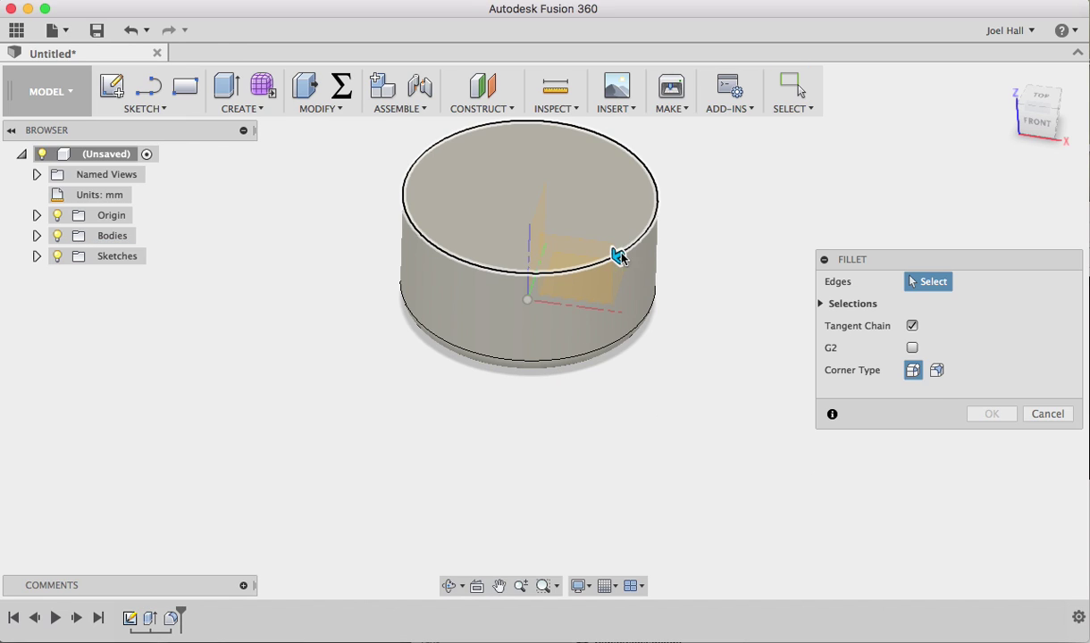
left_click(616, 257)
left_click(908, 348)
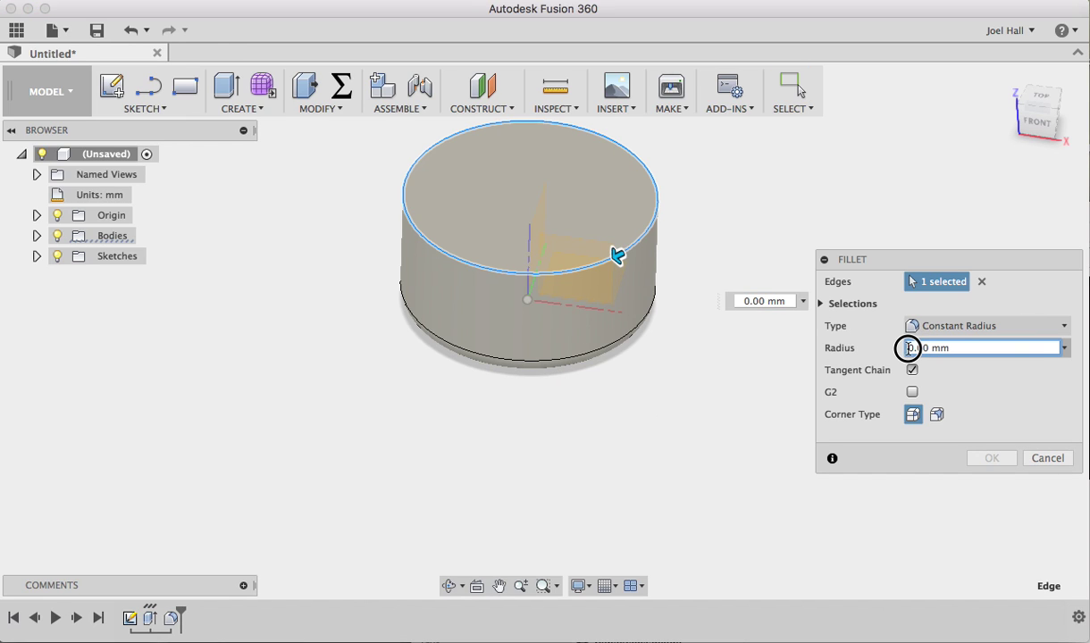
type("8")
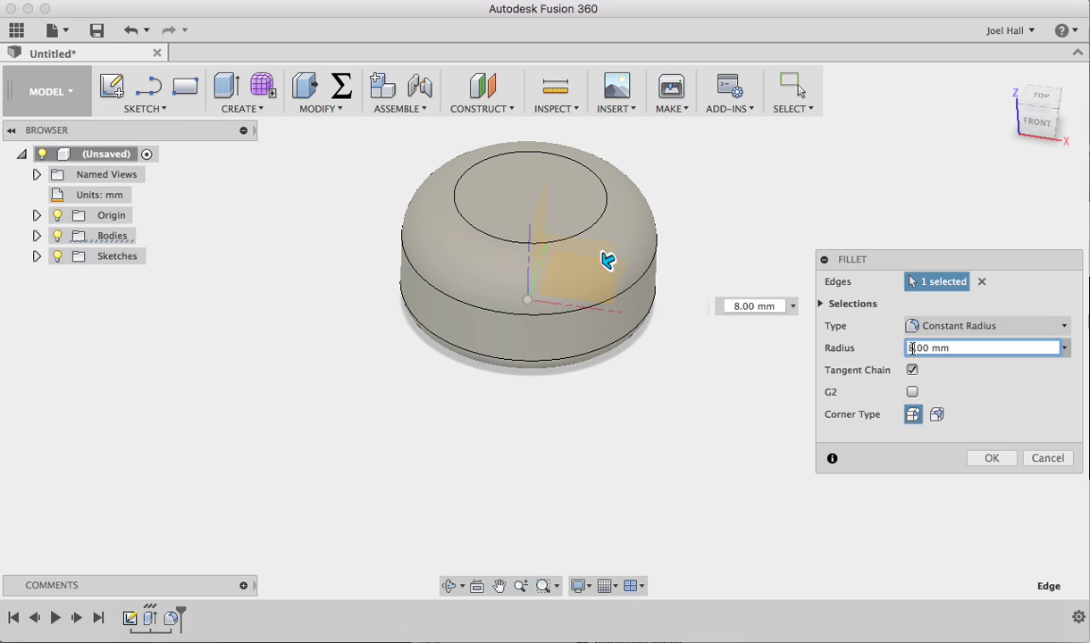
key("BackSpace")
type("6")
left_click(984, 459)
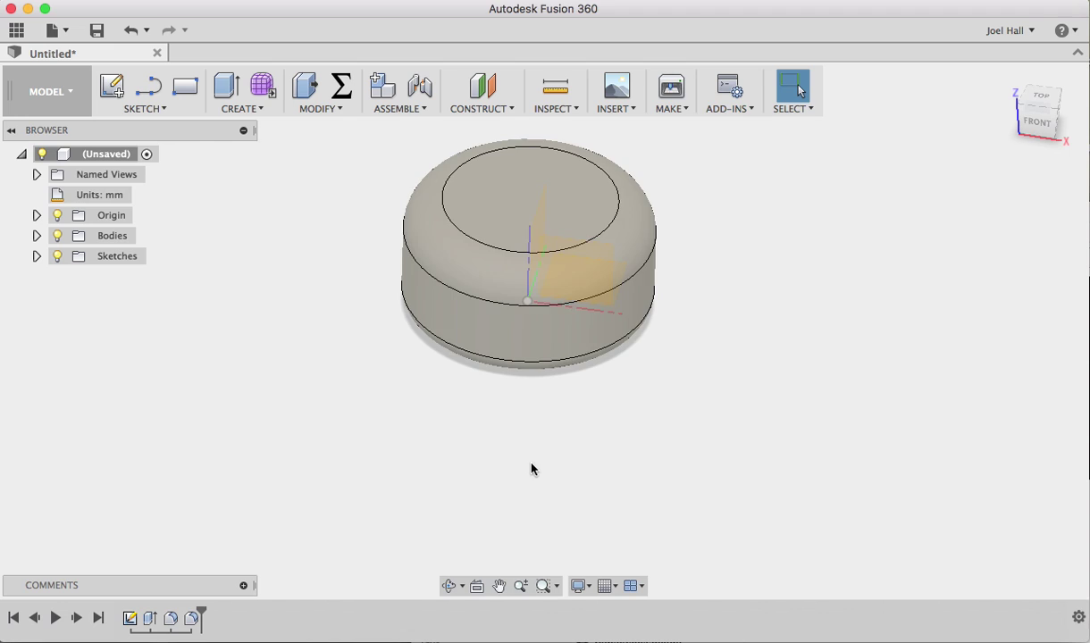
- Zoom and tilt the view toward the top of the filleted puck
scroll(504, 445, "down", 5)
middle_click_drag(504, 445, 526, 312, "shift")
scroll(523, 364, "up", 5)
scroll(431, 516, "down", 2)
scroll(431, 516, "up", 5)
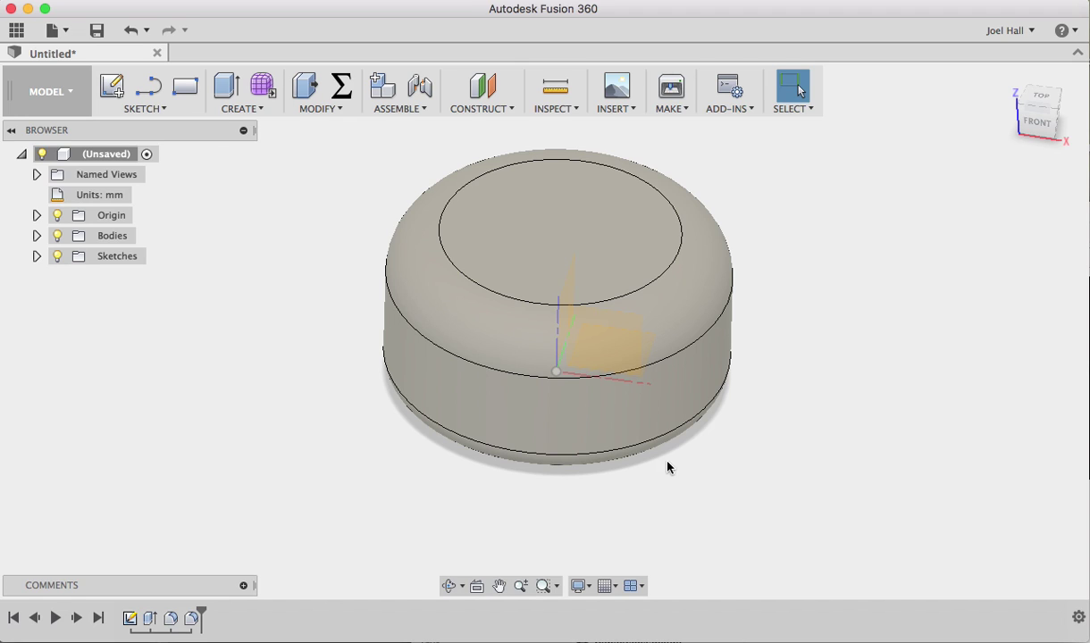
- Create an offset construction plane 8 mm above the XY plane
left_click(510, 110)
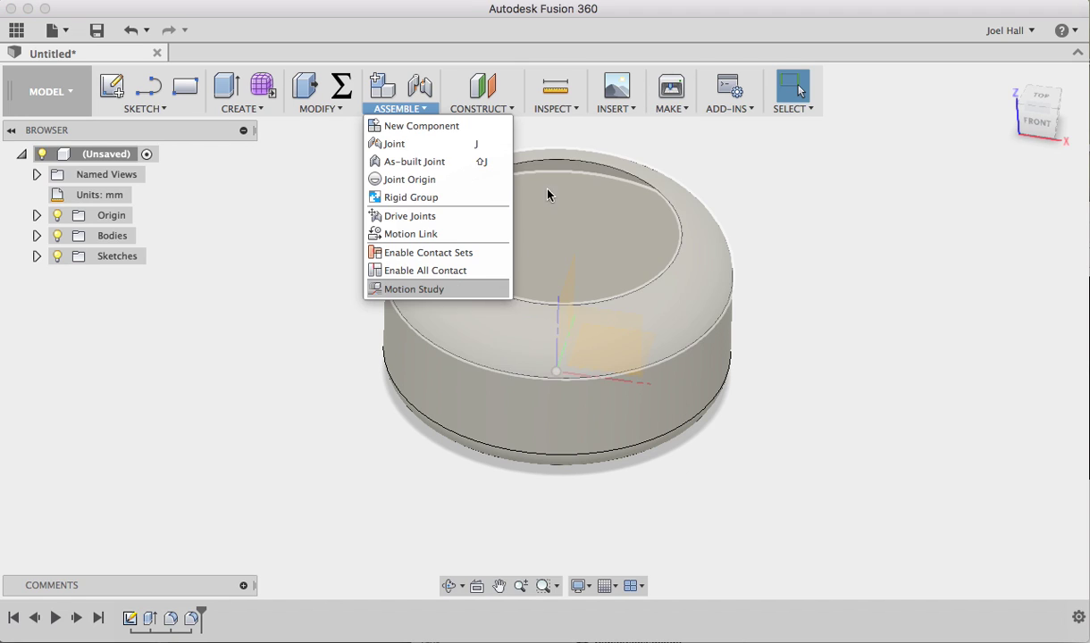
left_click(502, 126)
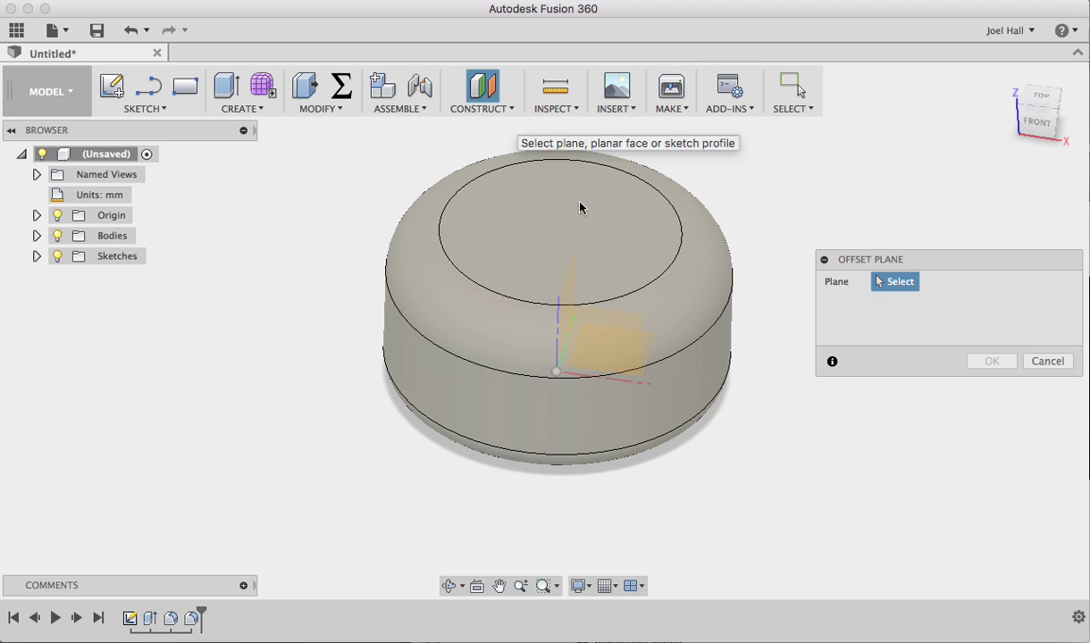
left_click(650, 343)
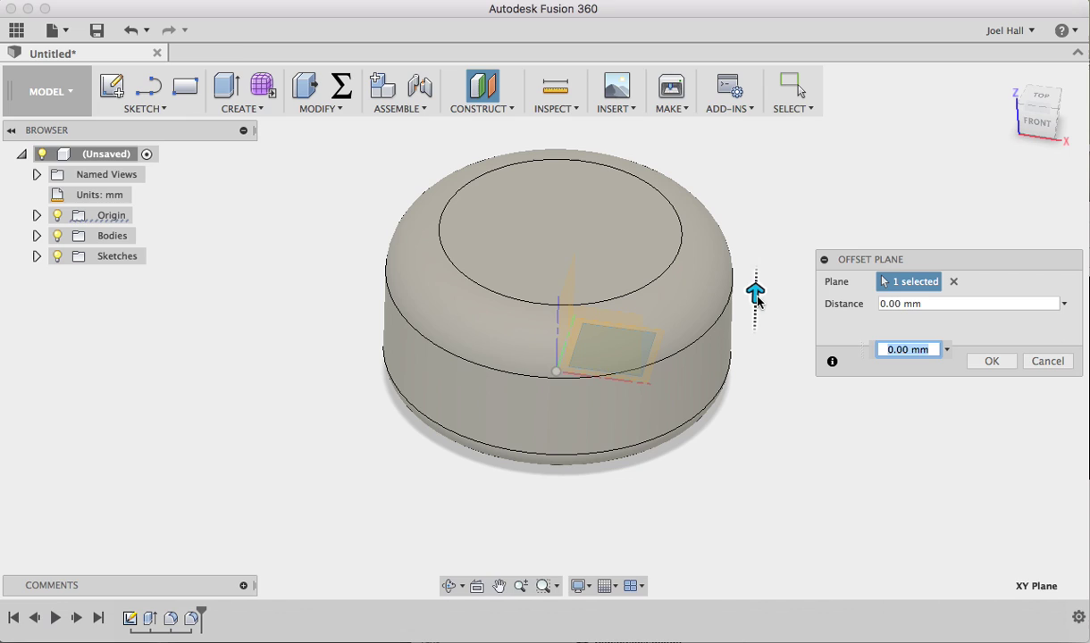
left_click_drag(756, 293, 757, 236)
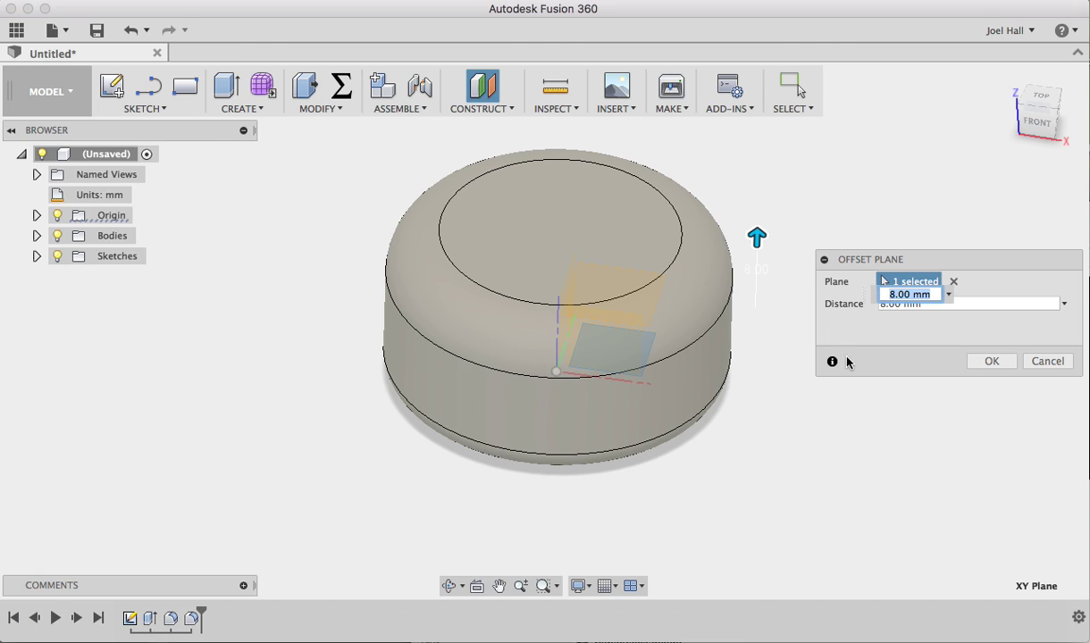
left_click(986, 361)
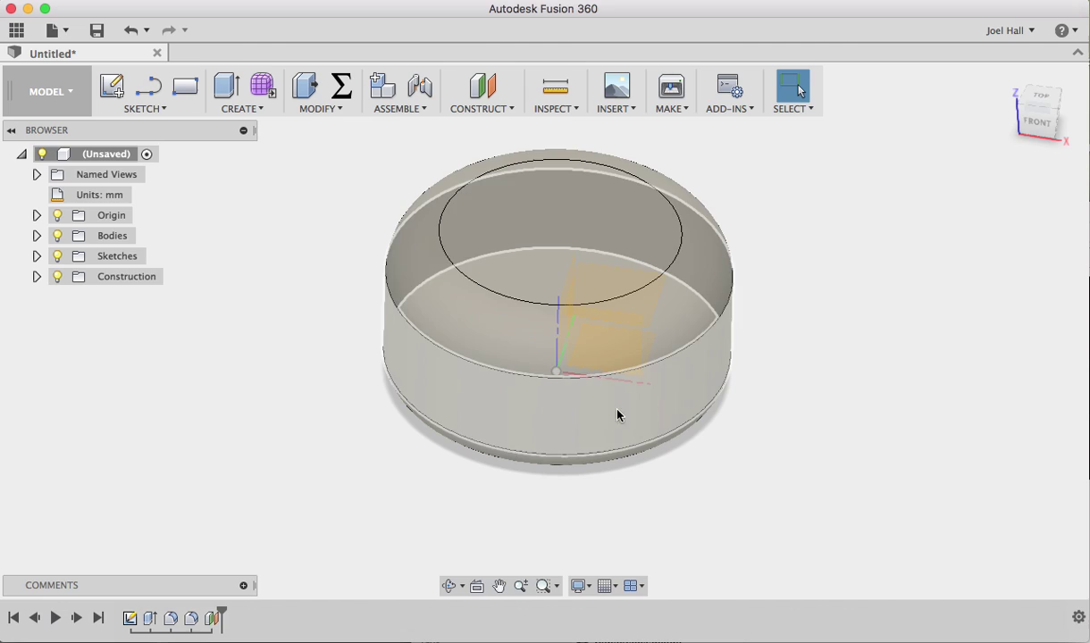
- Hide the puck body and start a sketch on the 8 mm offset plane
left_click(57, 236)
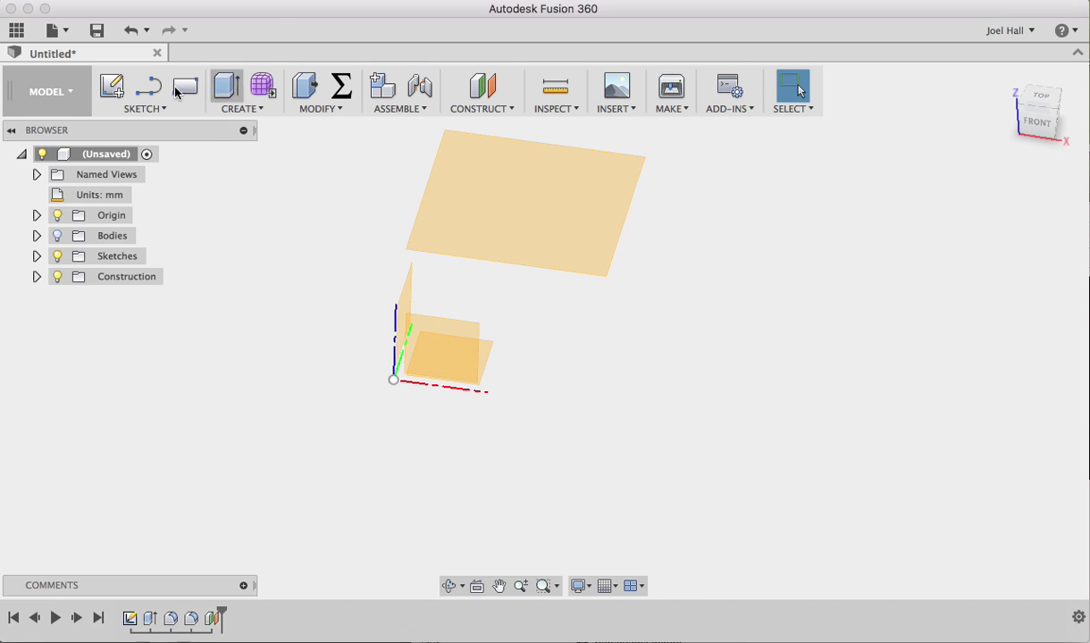
left_click(113, 88)
left_click(461, 215)
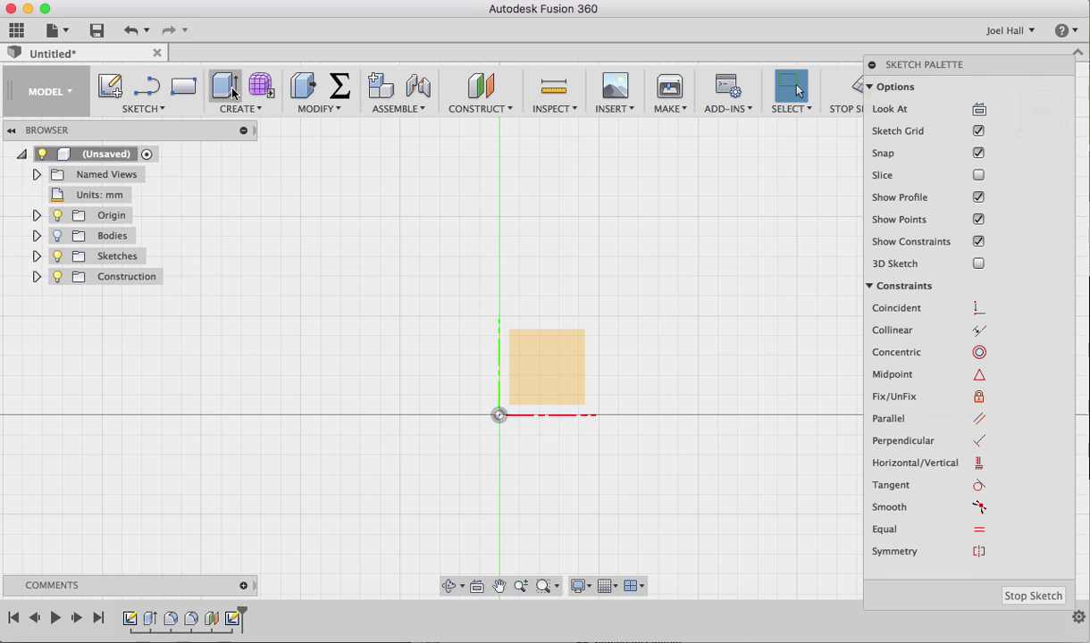
- Draw a 7 mm vertical line and a horizontal line from the origin, then finish the sketch
left_click(147, 95)
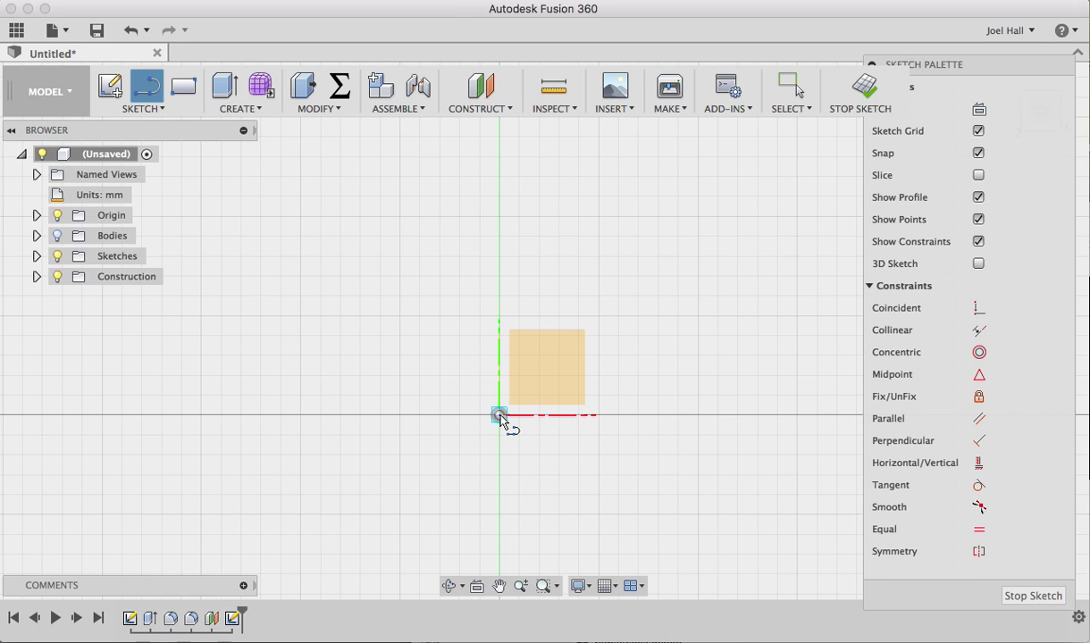
left_click(499, 416)
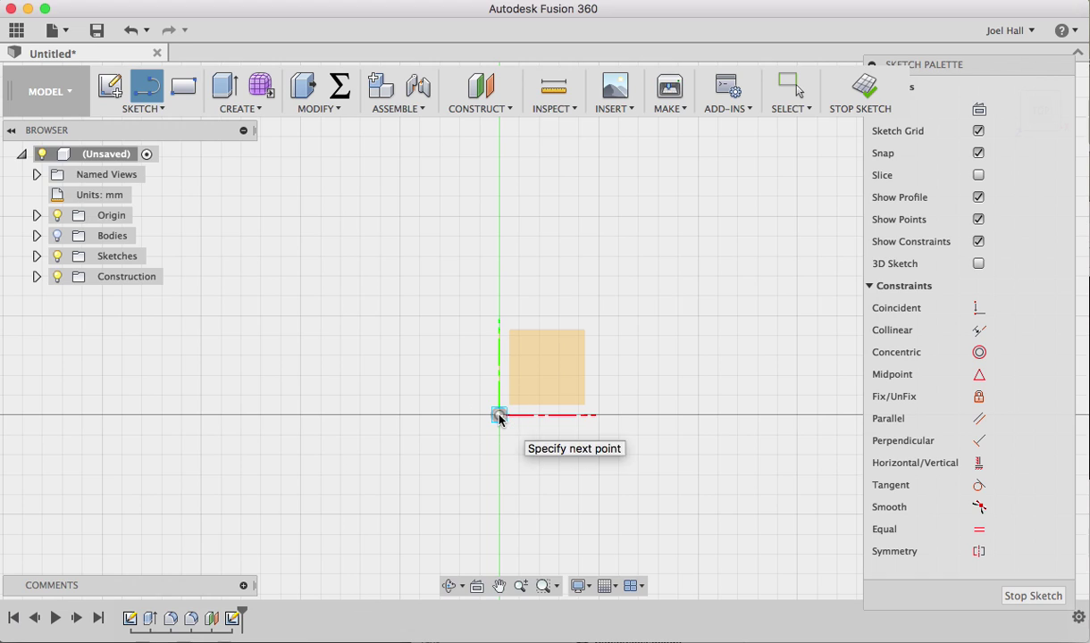
left_click(500, 276)
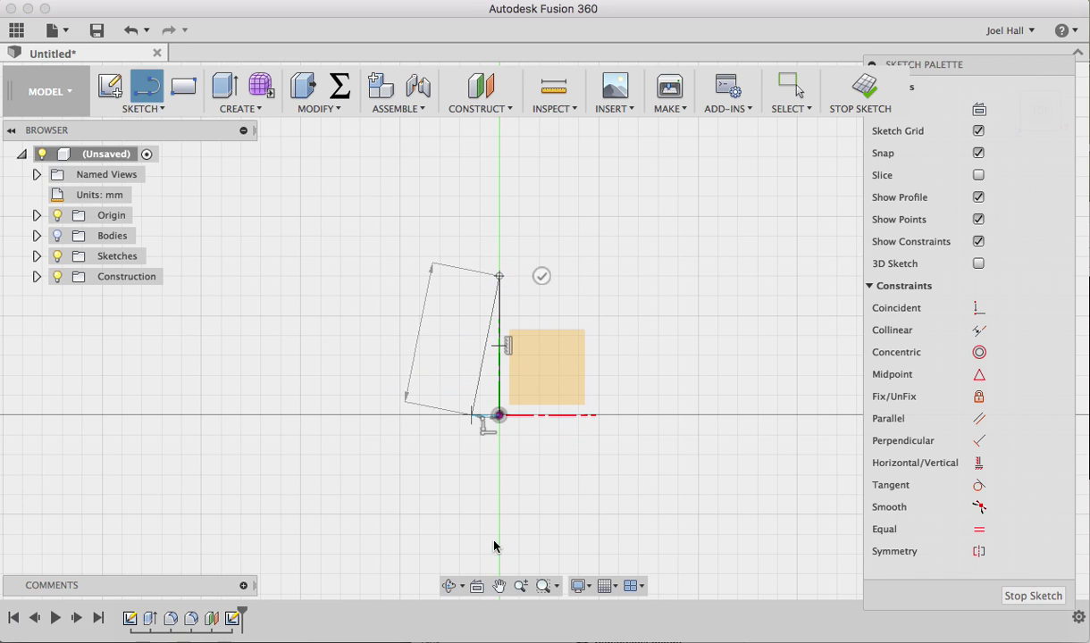
key("Escape")
key("l")
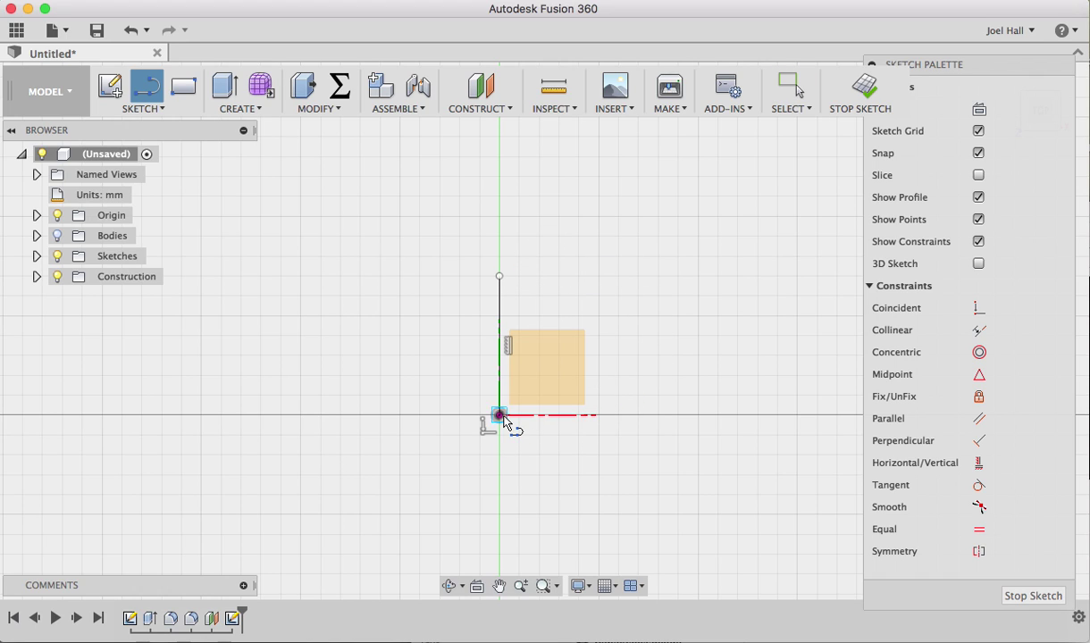
left_click(499, 415)
left_click(599, 416)
key("Escape")
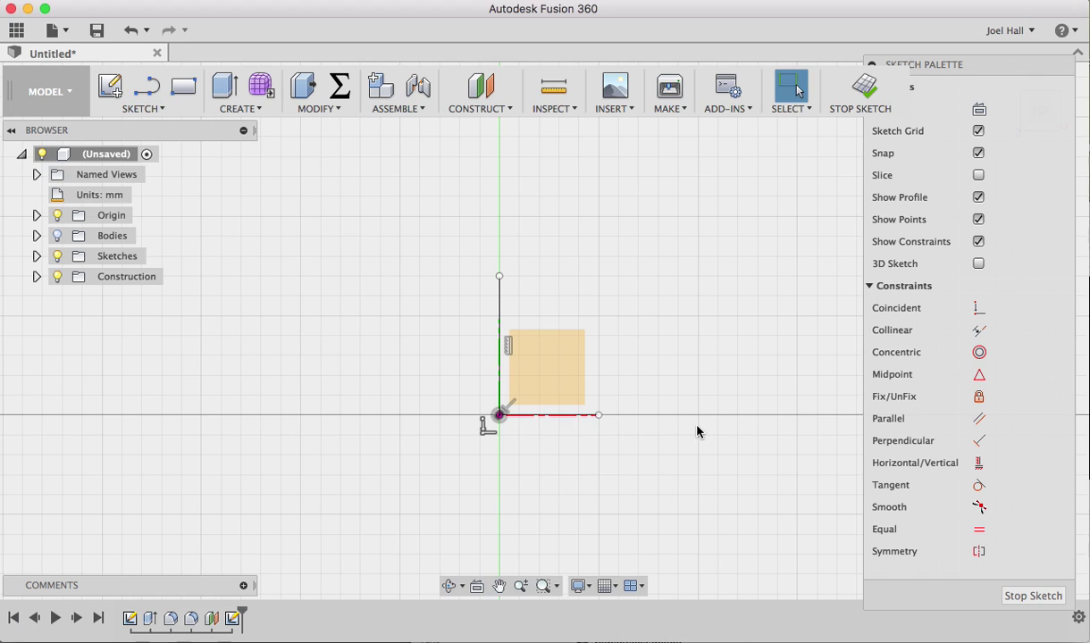
left_click(1034, 596)
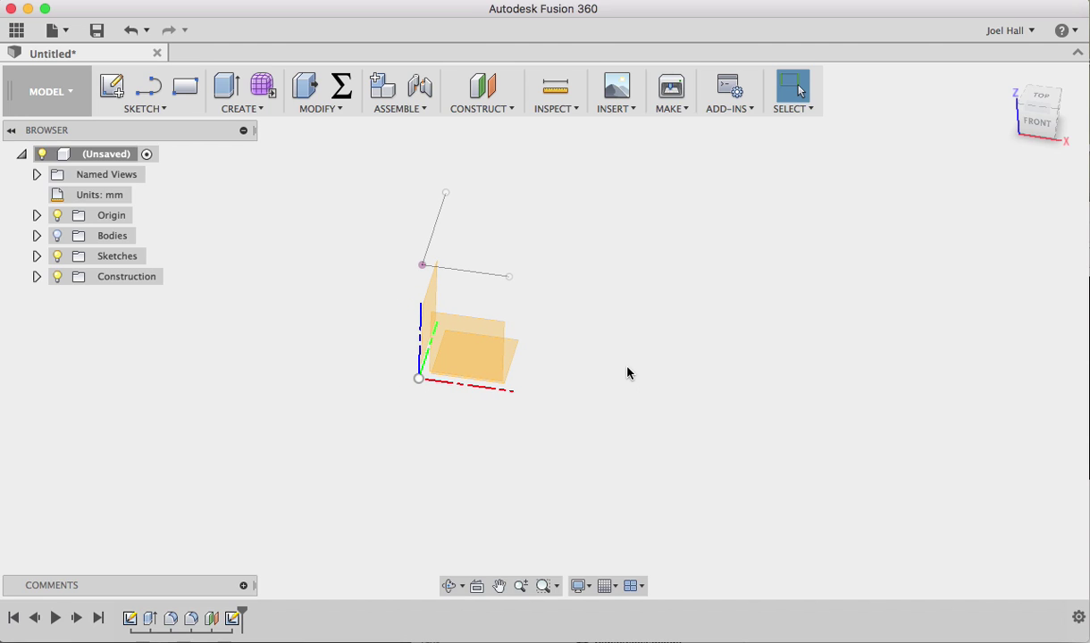
- Briefly show and hide Plane1 in the Browser's construction folder
left_click(36, 277)
left_click(73, 298)
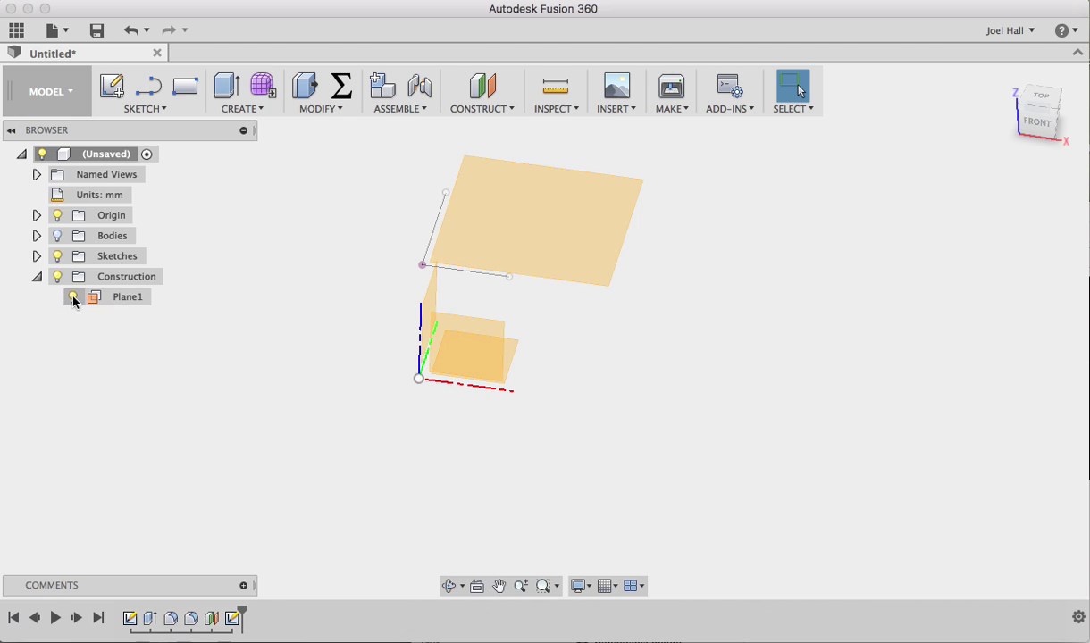
left_click(72, 297)
left_click(36, 277)
- Create a construction plane tilted 75° about the horizontal sketch line
left_click(475, 109)
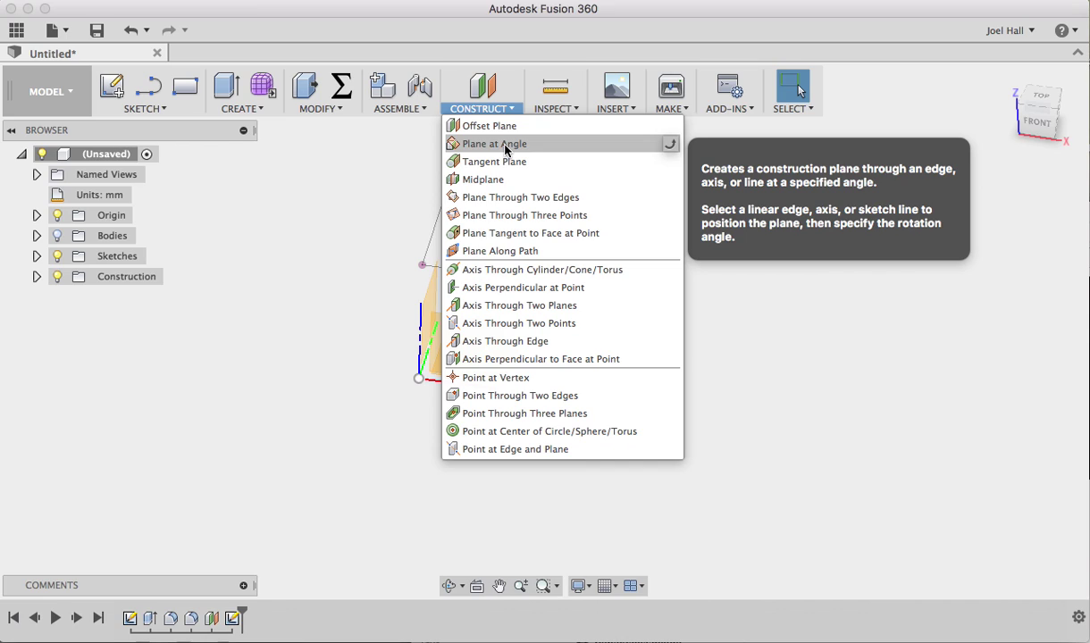
left_click(505, 144)
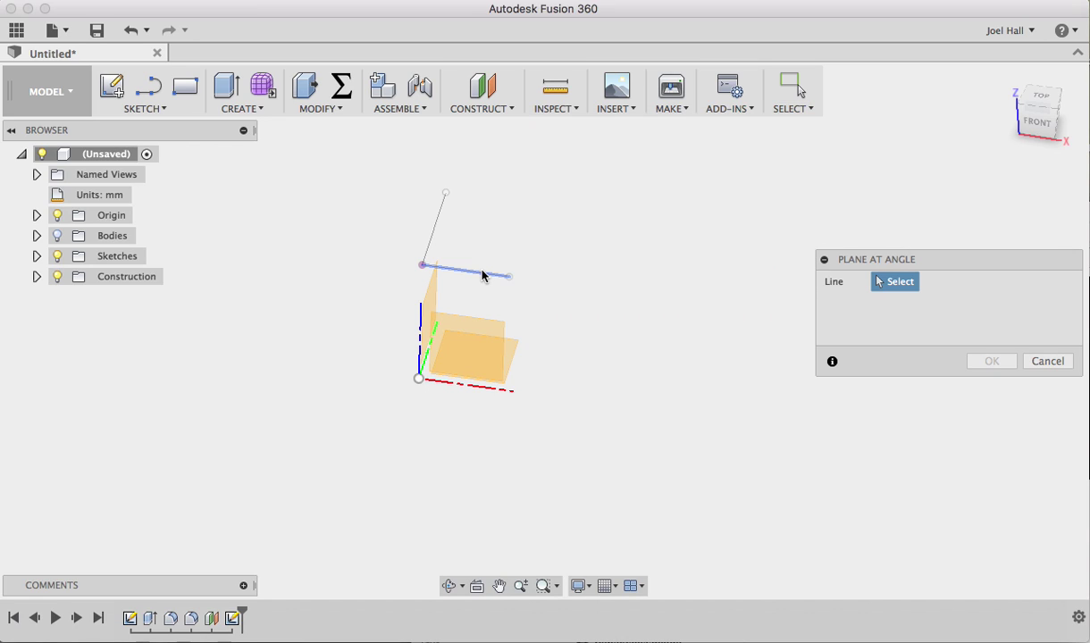
left_click(482, 276)
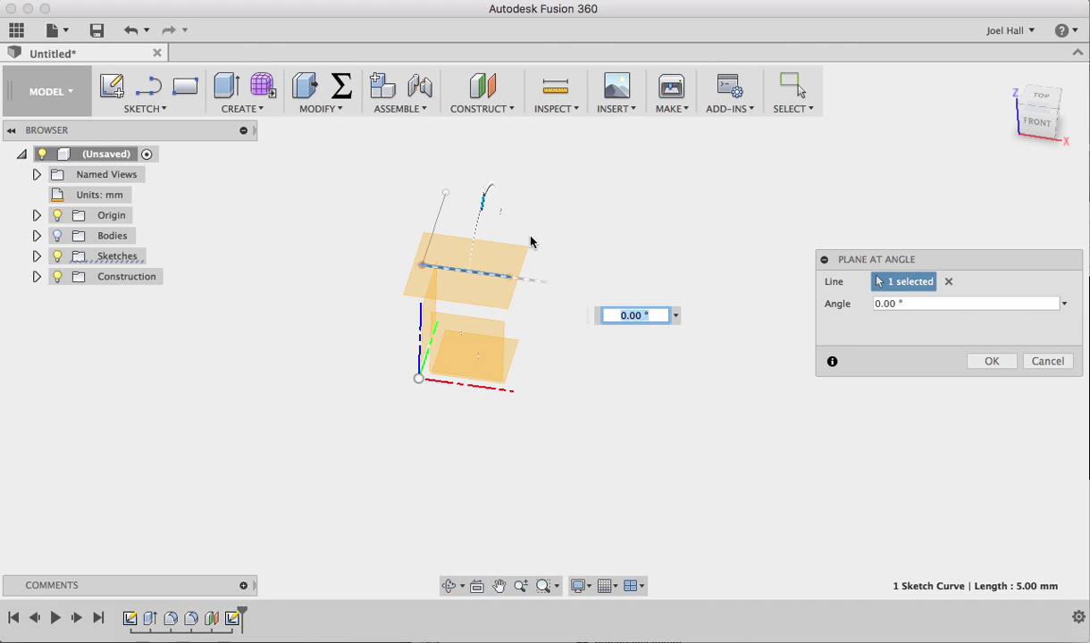
type("75")
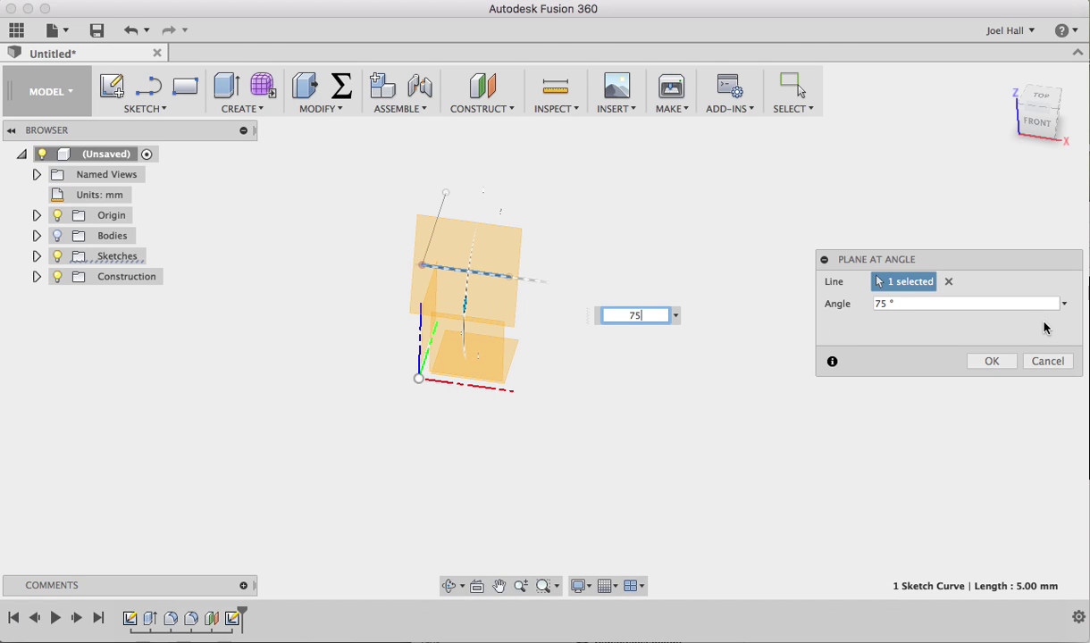
left_click(992, 362)
left_click(449, 590)
left_click_drag(572, 482, 535, 435)
key("Escape")
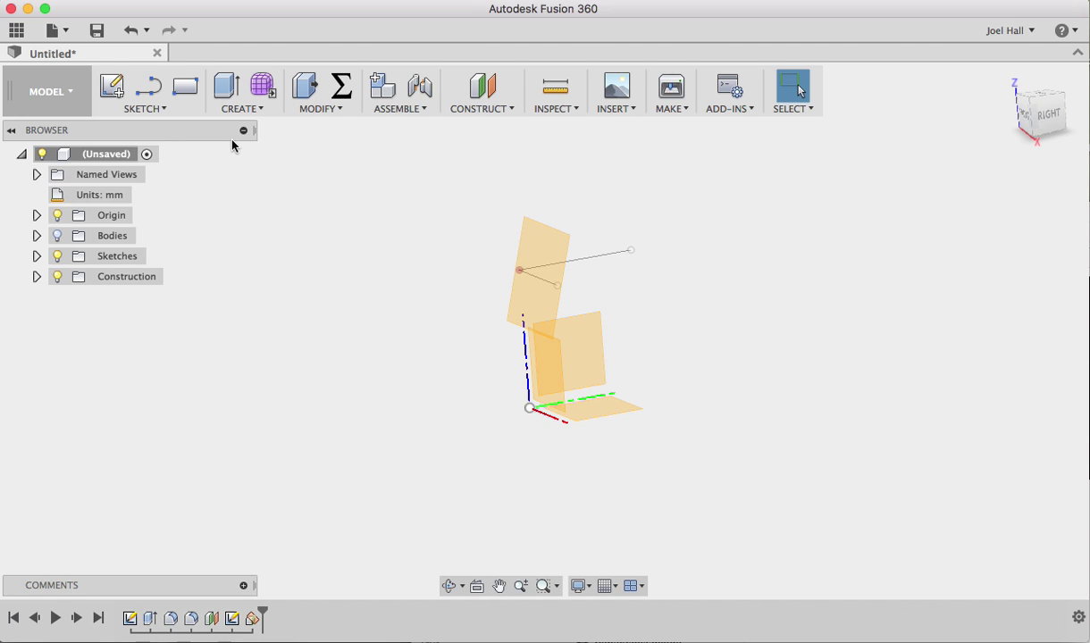
- Start a new sketch on the tilted 75° construction plane
left_click(112, 90)
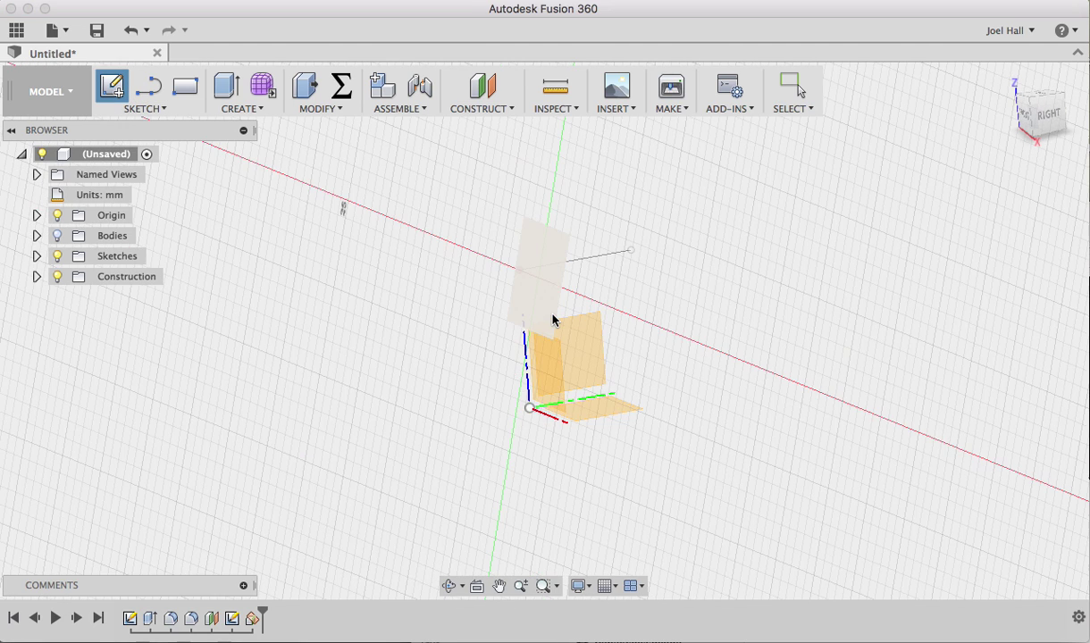
left_click(449, 586)
mouse_move(594, 507)
left_mouse_down()
mouse_move(559, 477)
mouse_move(706, 359)
mouse_move(647, 334)
mouse_move(626, 340)
left_mouse_up()
key("Escape")
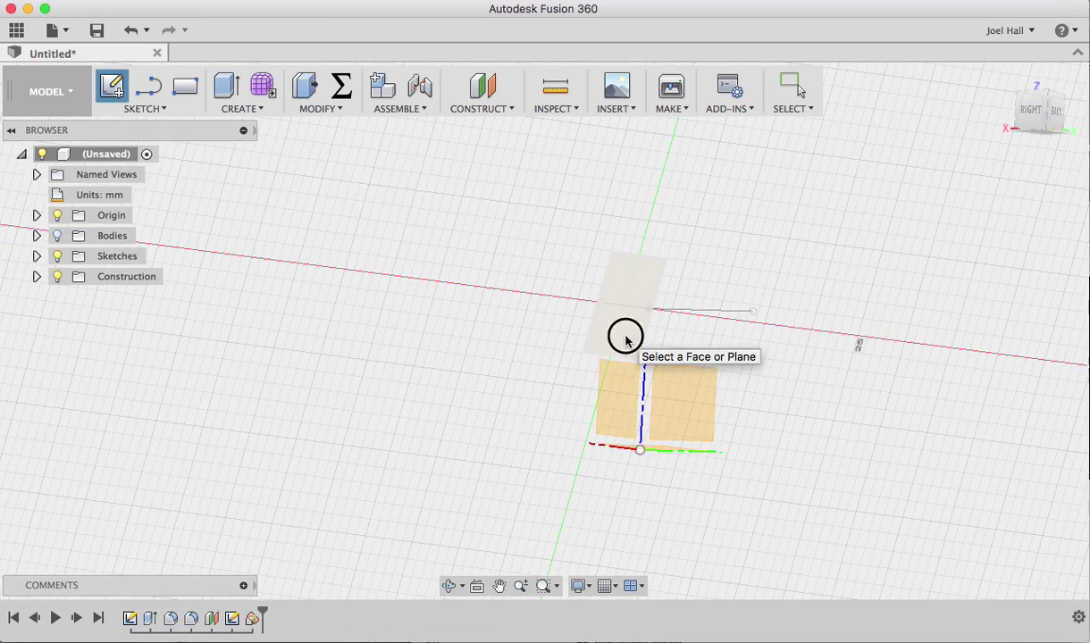
left_click(626, 340)
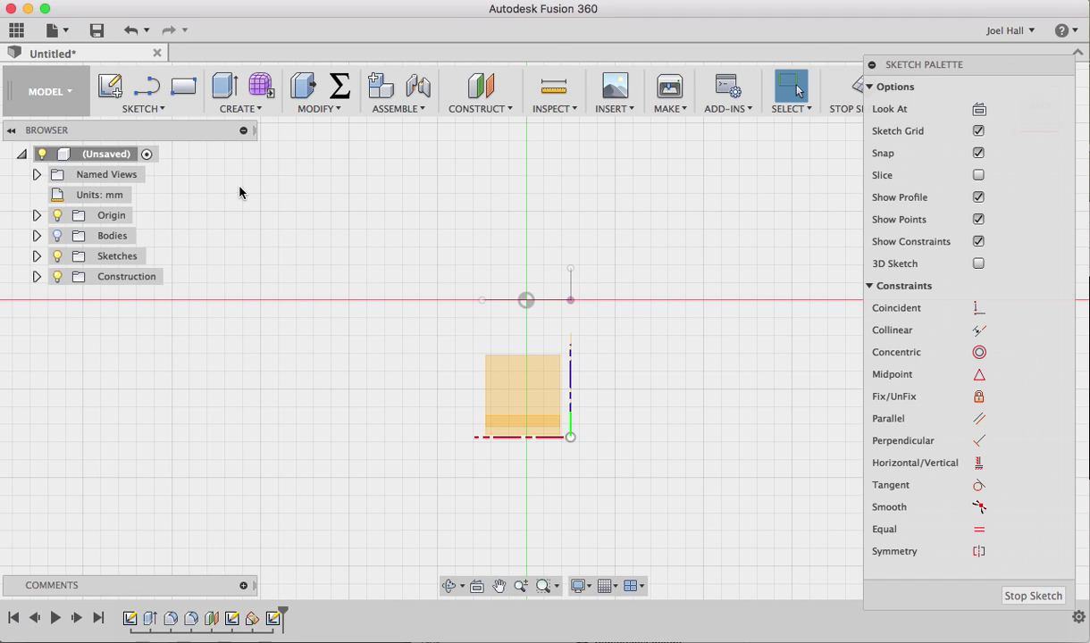
- Draw a 10.1 mm diameter circle centred on the sketch point and finish the sketch
key("c")
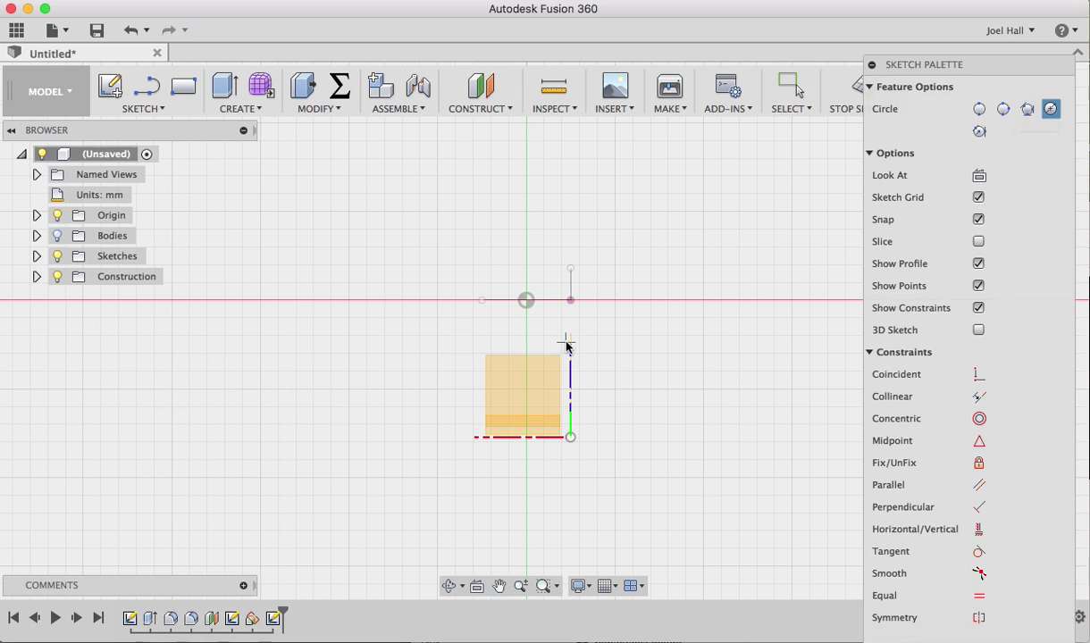
left_click(571, 302)
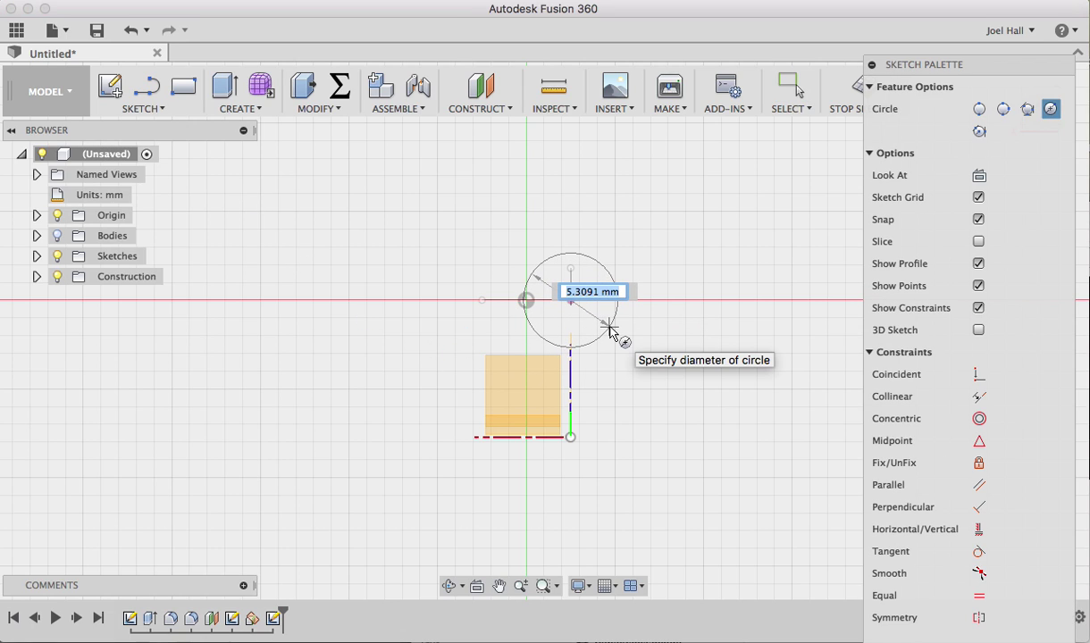
type("10")
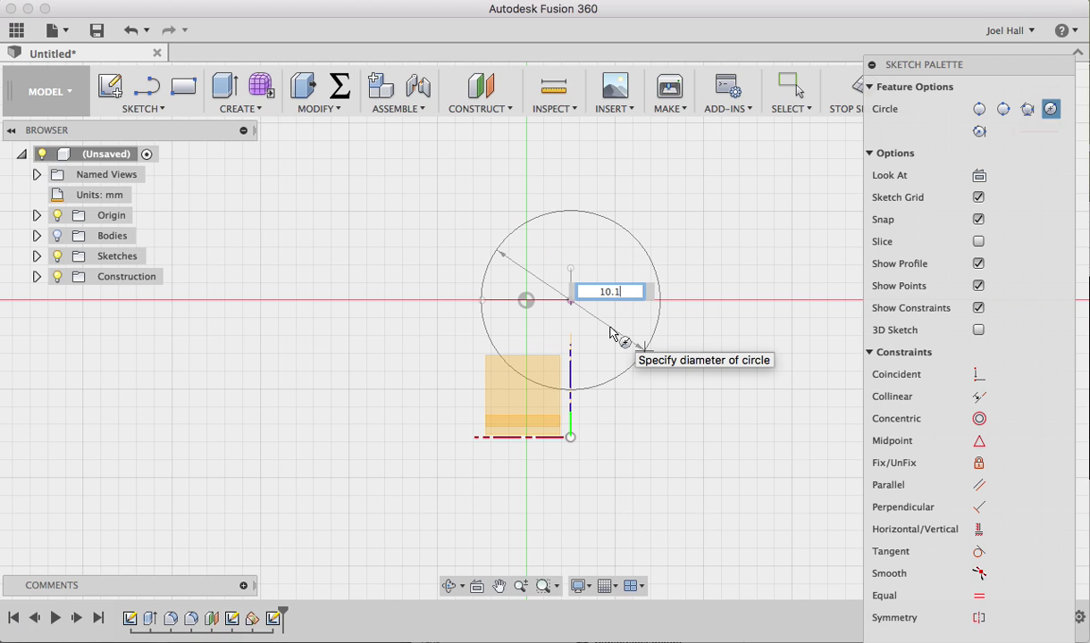
type(".1")
key("Return")
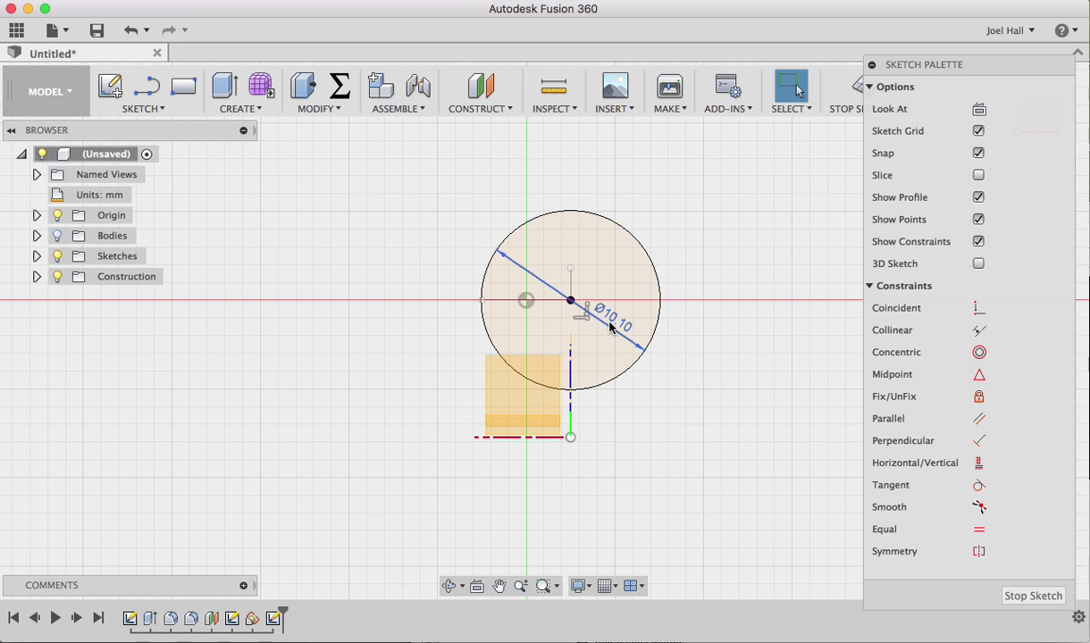
left_click(1035, 597)
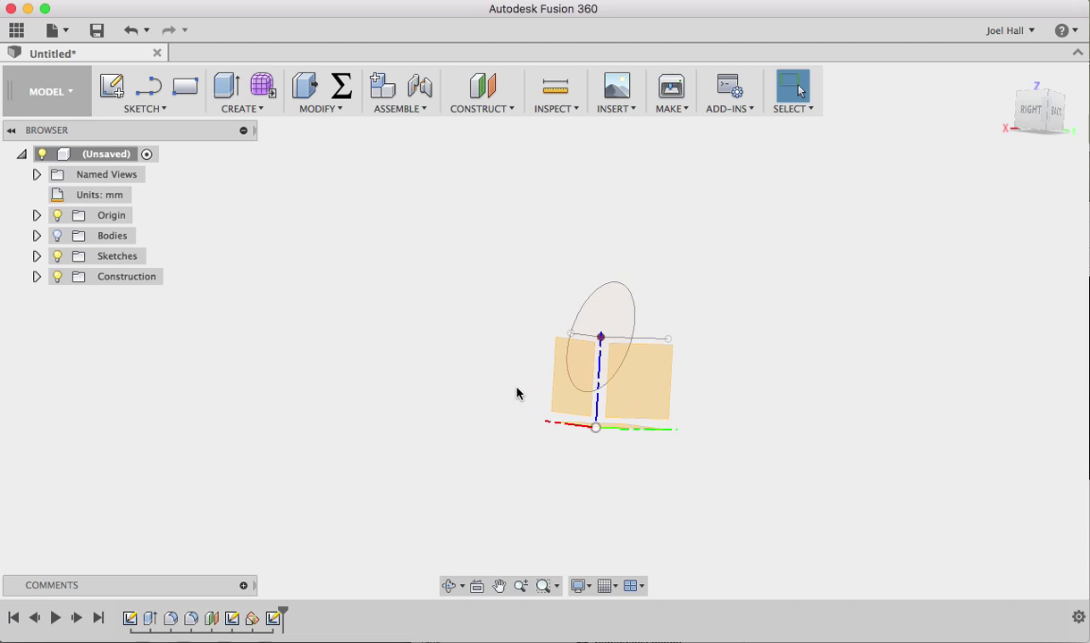
left_click(449, 585)
left_click_drag(577, 464, 617, 491)
key("Escape")
key("e")
left_click(613, 333)
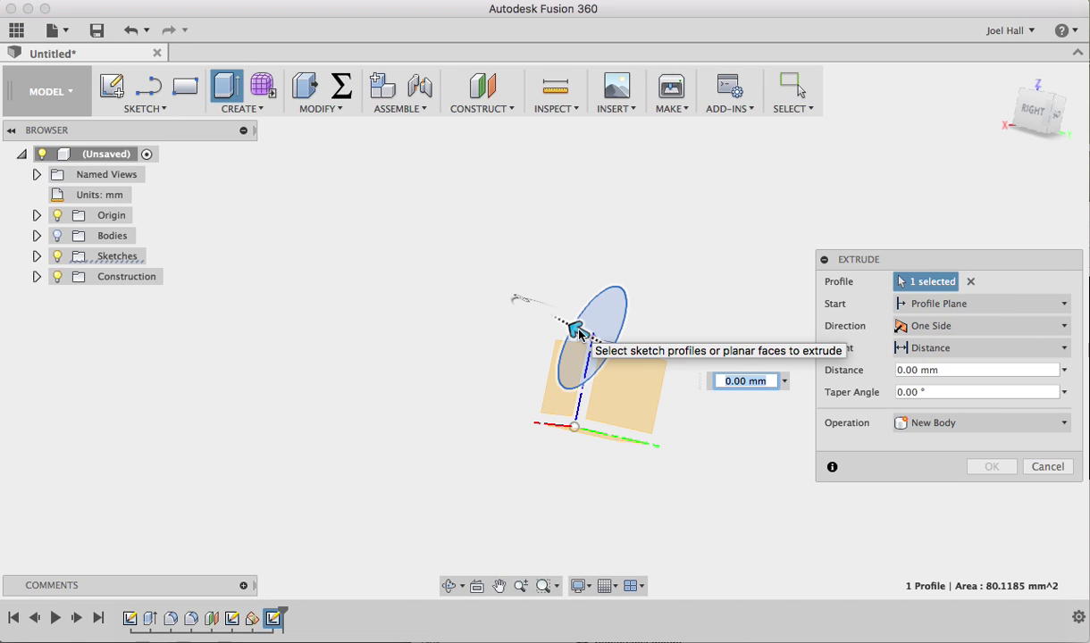
left_click(58, 236)
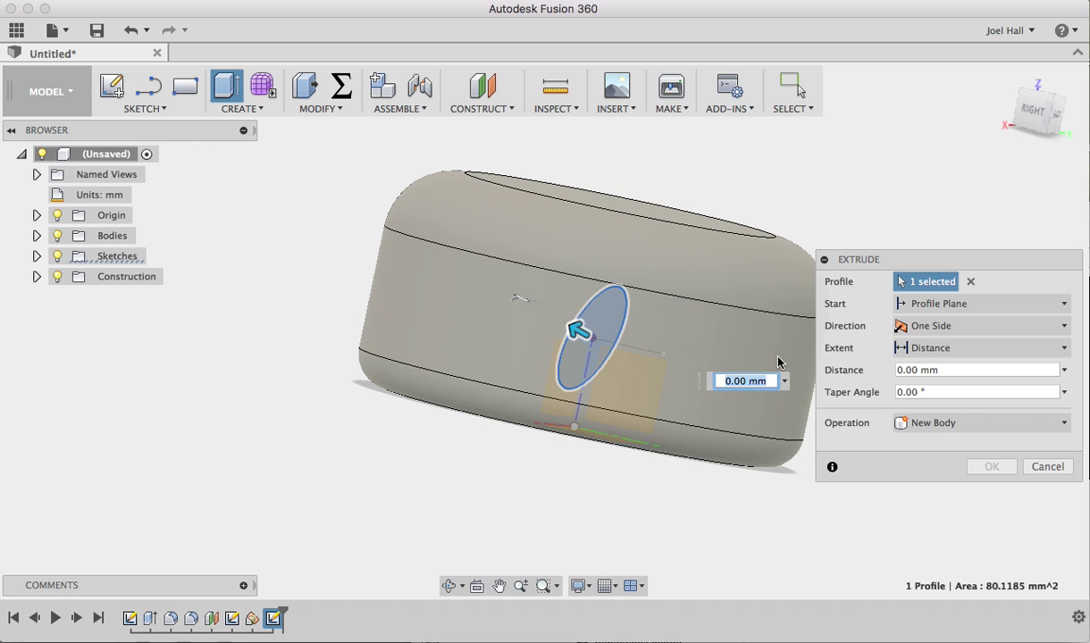
left_click(929, 348)
left_click(934, 386)
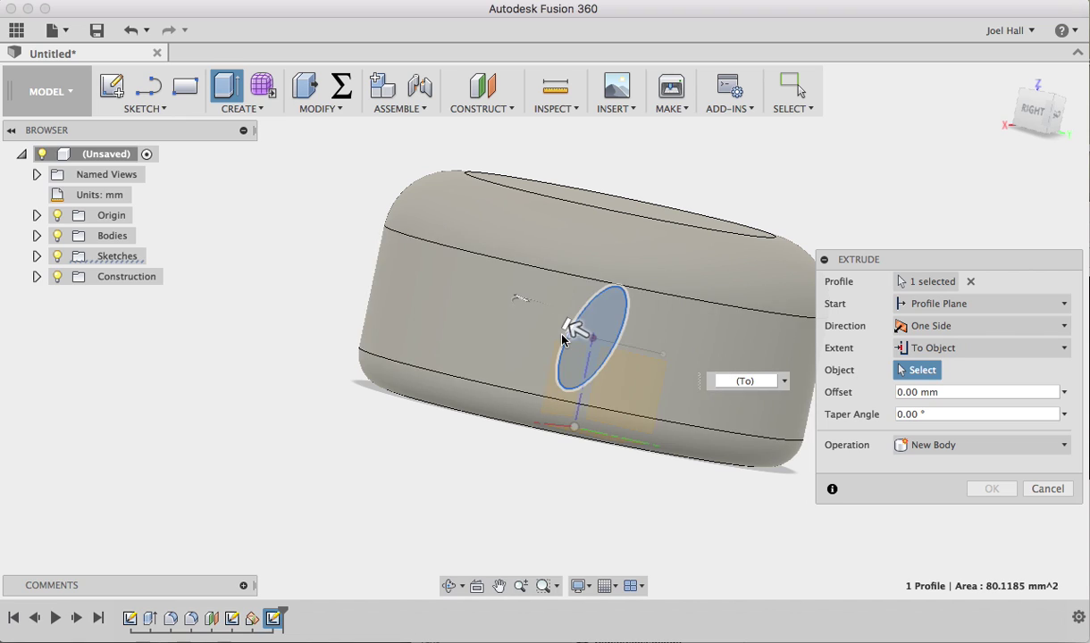
left_click_drag(575, 329, 831, 487)
left_click(945, 355)
left_click(952, 407)
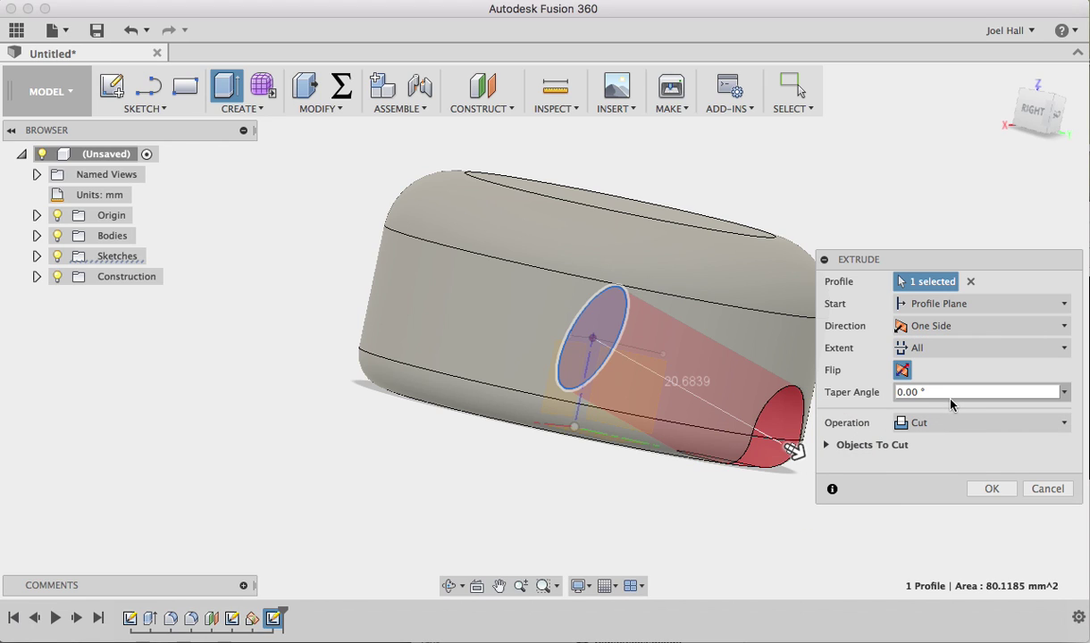
left_click(1047, 489)
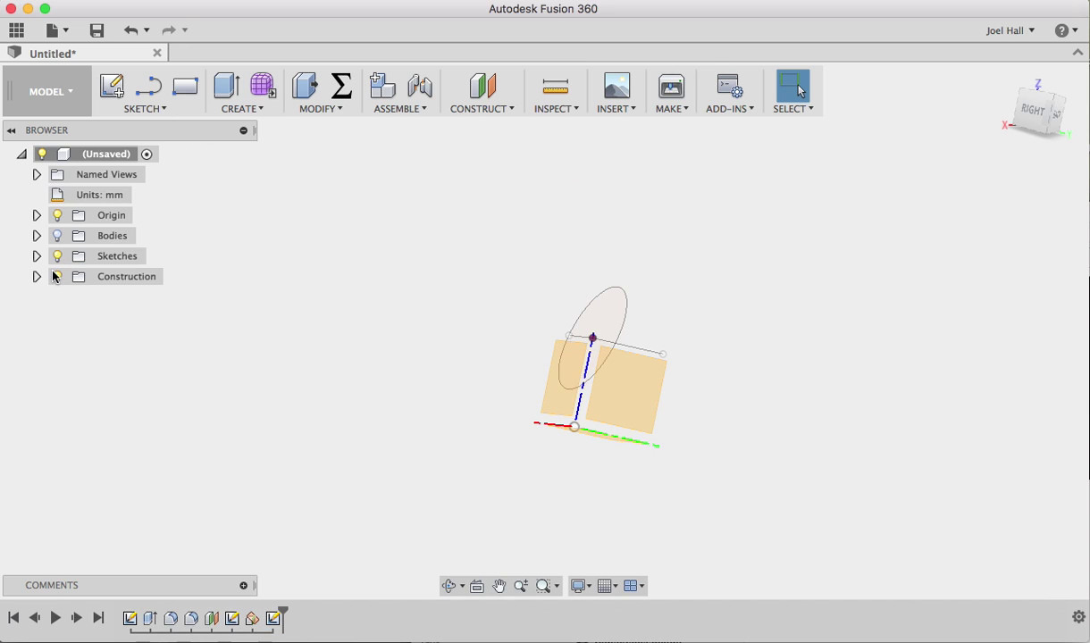
- Show the puck body again and orbit around it
left_click(57, 236)
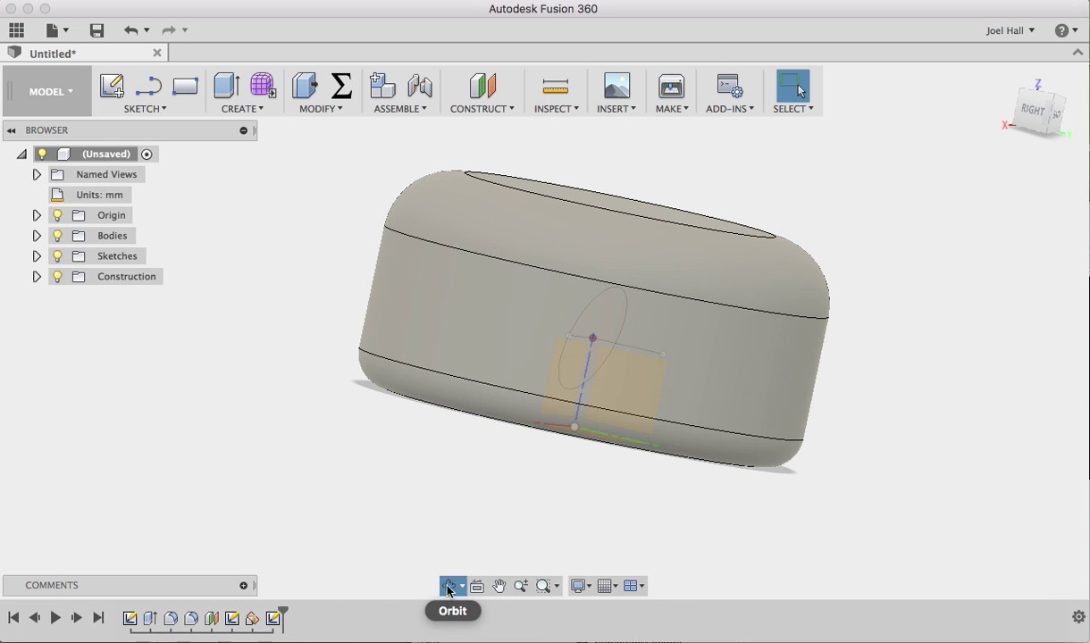
left_click(450, 585)
left_click_drag(804, 411, 844, 432)
left_click_drag(615, 489, 637, 489)
key("Escape")
- Extrude the 10.10 mm circle as a through-all cut and inspect the hole from below
key("e")
left_click(666, 357)
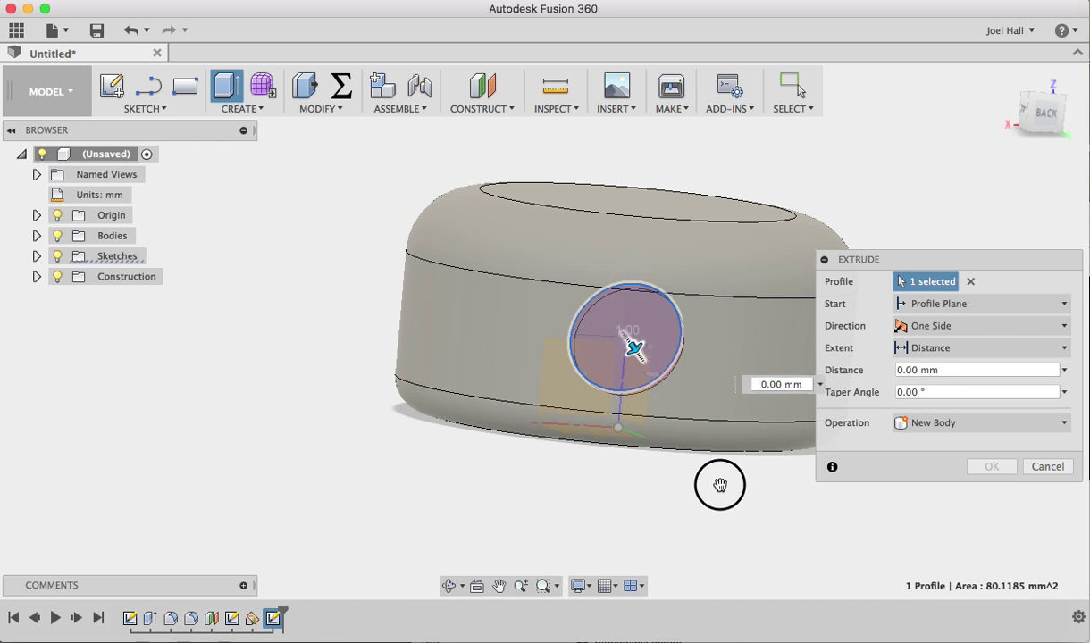
left_click_drag(625, 338, 754, 503)
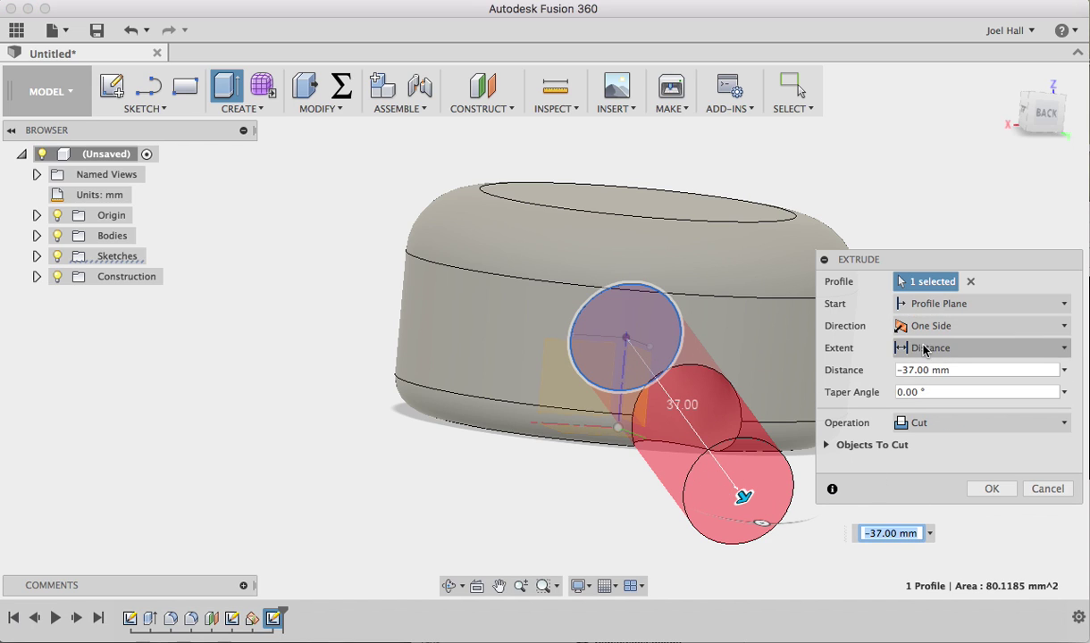
left_click(907, 348)
left_click(920, 405)
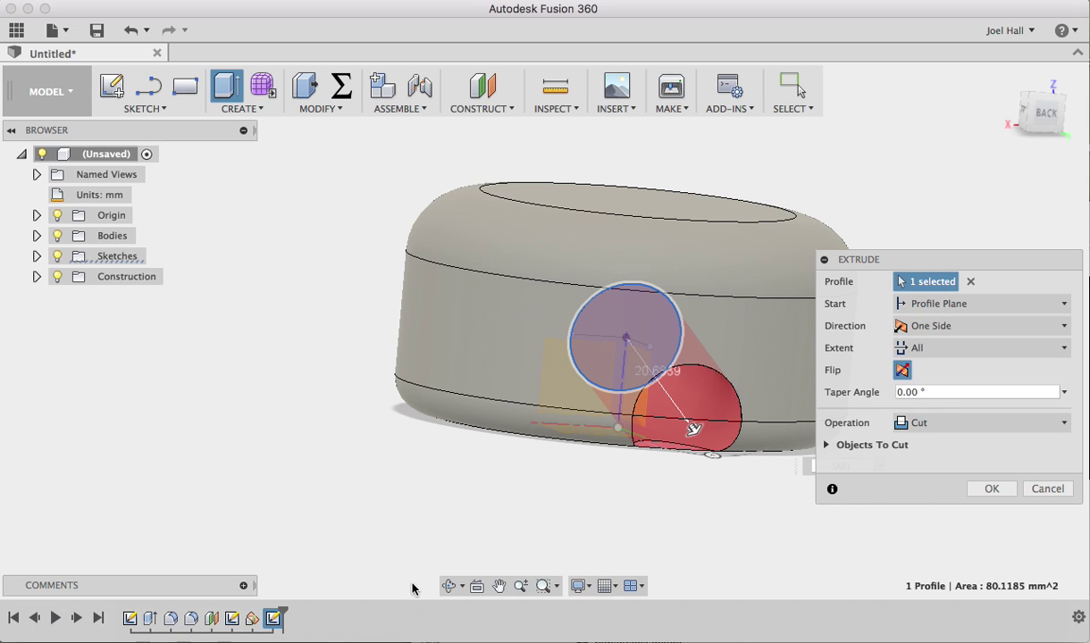
left_click(450, 587)
left_click_drag(470, 413, 631, 417)
key("Escape")
left_click(990, 488)
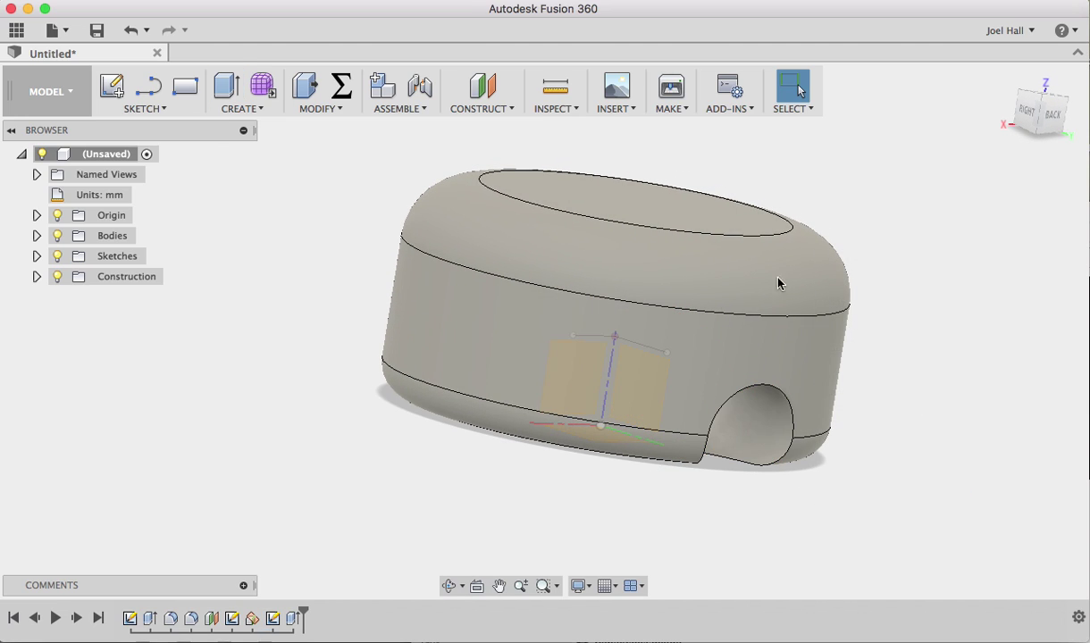
left_click(450, 586)
left_click_drag(669, 455, 672, 371)
key("Escape")
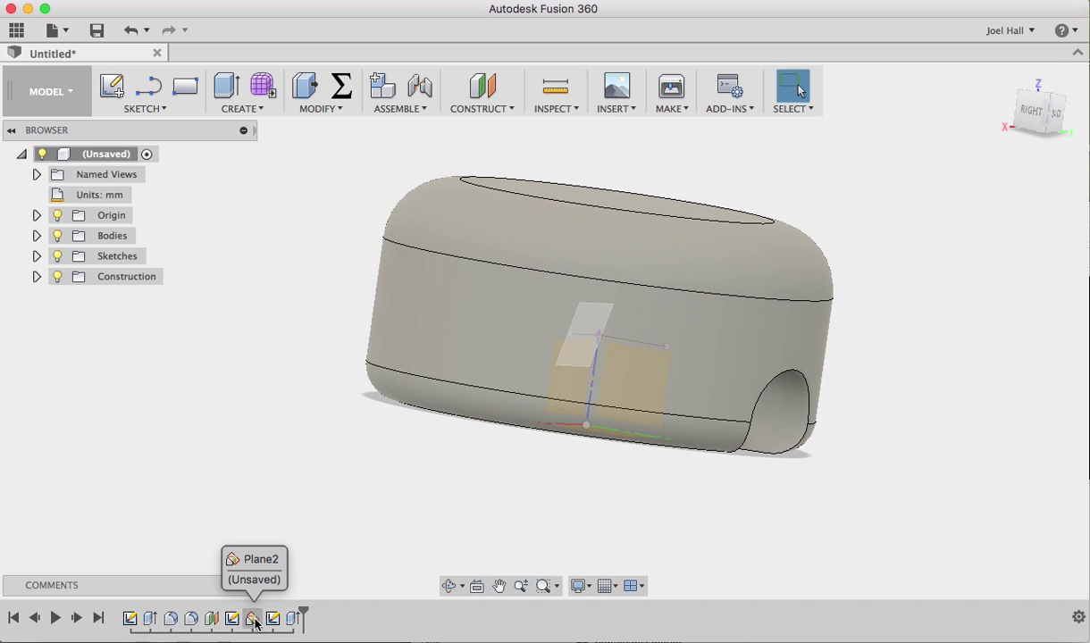
- Change Plane2's angle from 75° to 80°, then orbit to view the puck from behind
double_click(254, 619)
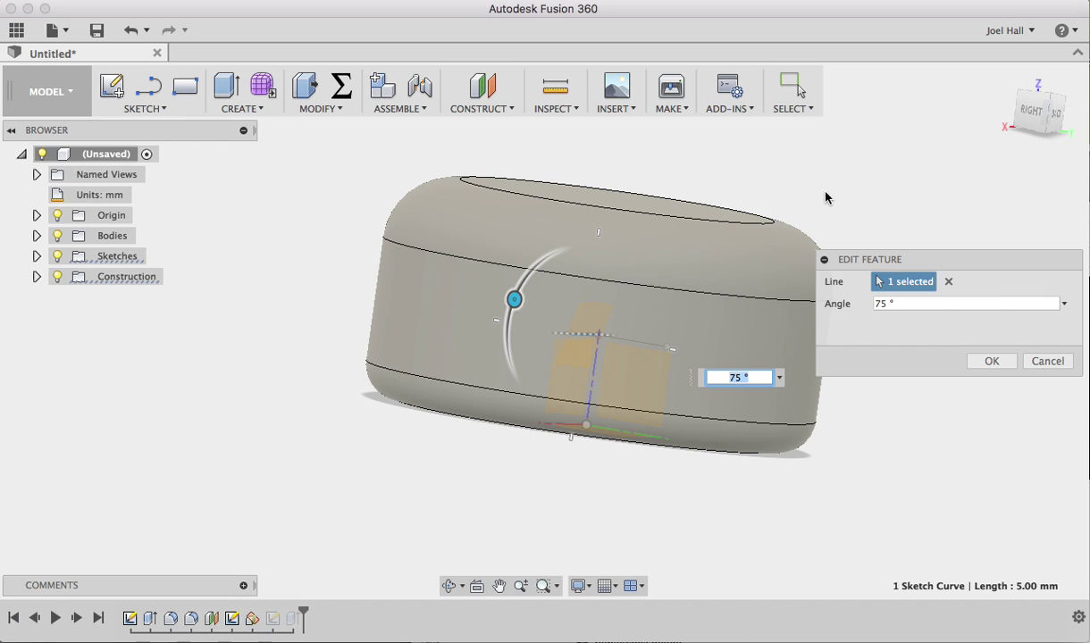
left_click(886, 302)
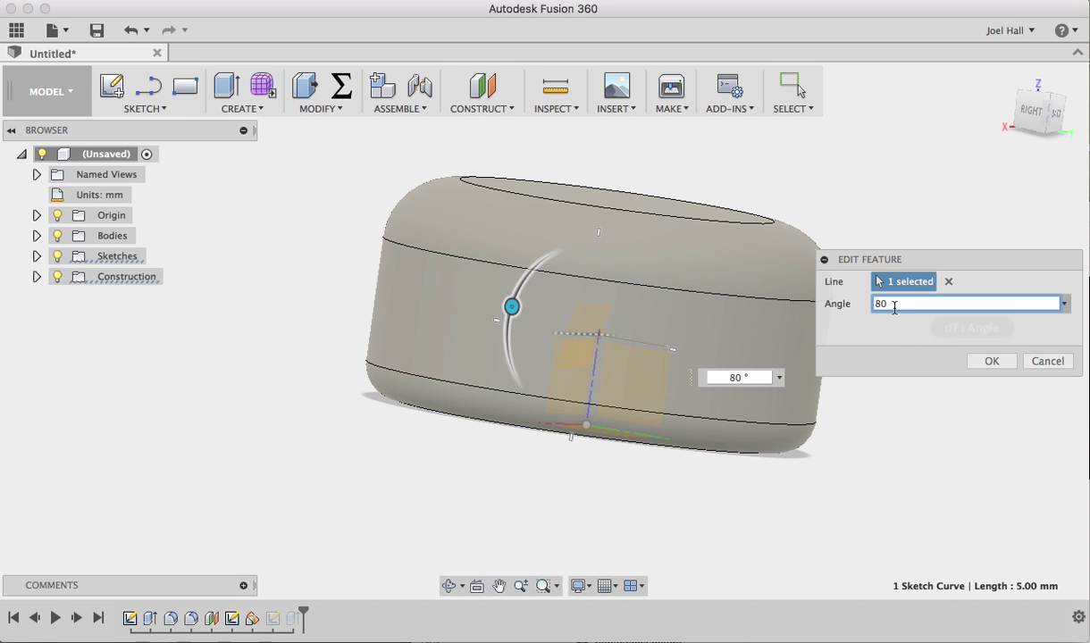
left_click(988, 361)
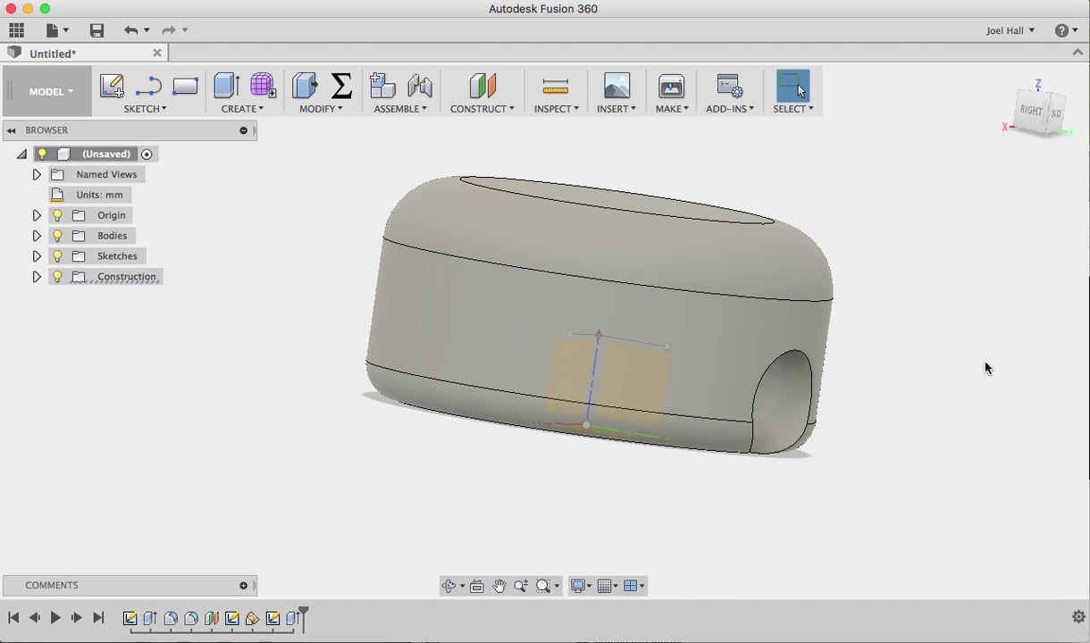
left_click(450, 586)
left_click_drag(586, 417, 638, 428)
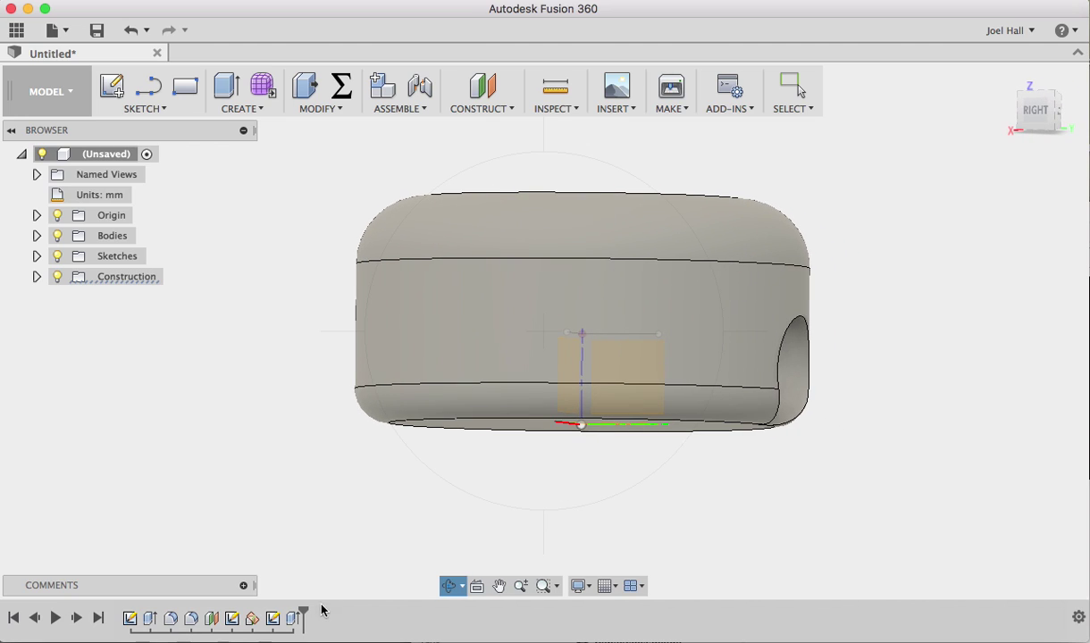
- Drag Plane1's offset up to 10 mm and orbit round to face the hole
left_click(207, 620)
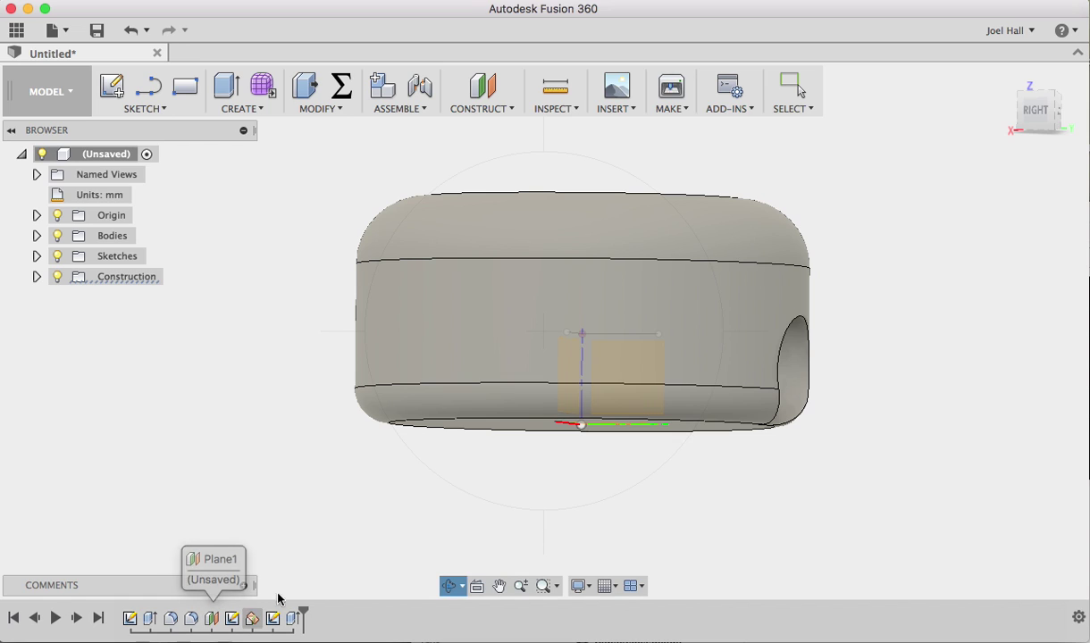
key("Escape")
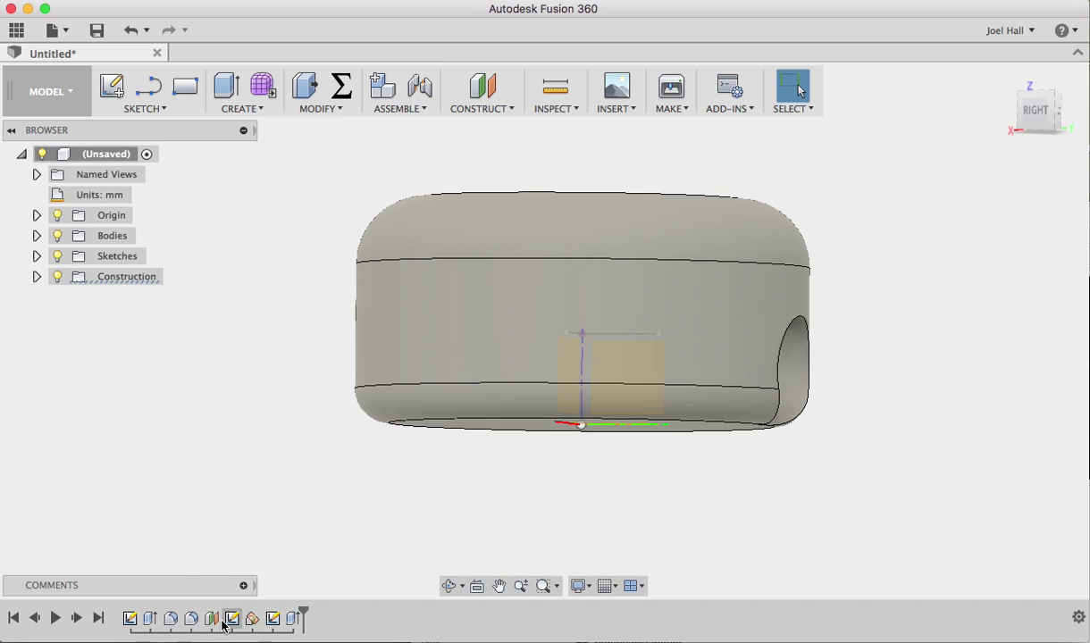
double_click(213, 619)
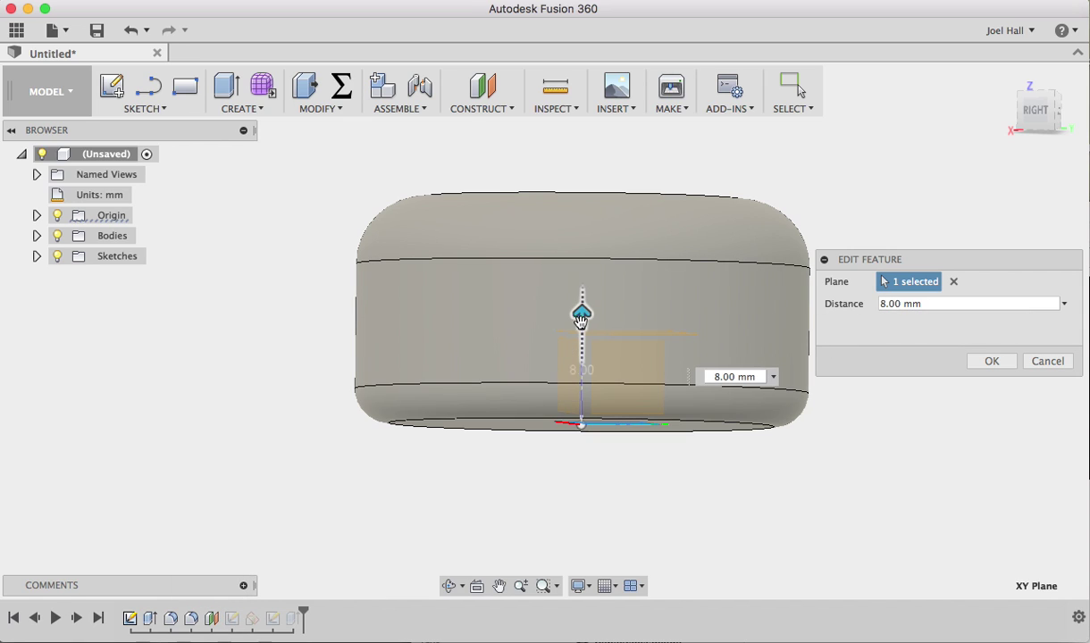
left_click_drag(581, 319, 582, 288)
left_click(992, 361)
left_click(450, 586)
left_click_drag(576, 497, 657, 441)
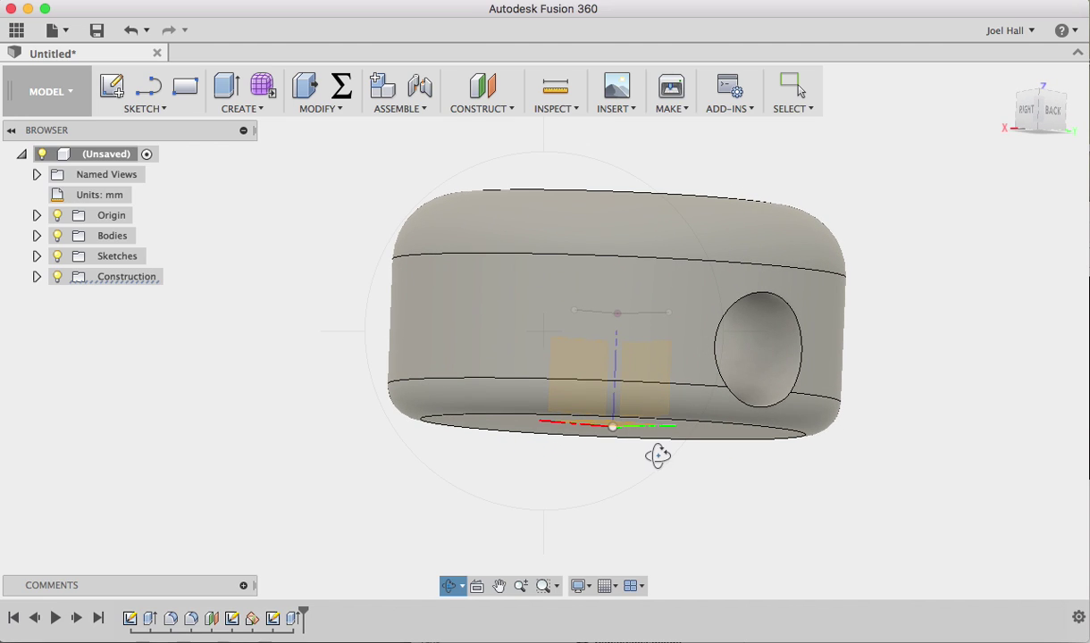
- Set Extrude2 to Two Sides with a 3 mm Side 2 distance, then orbit the hole forward
key("Escape")
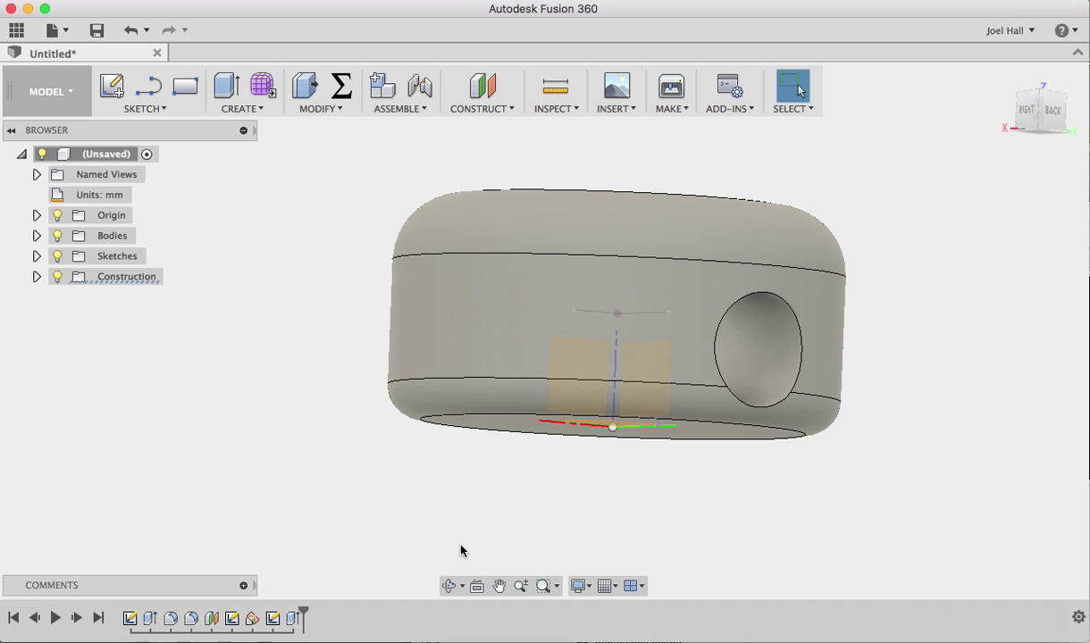
double_click(286, 623)
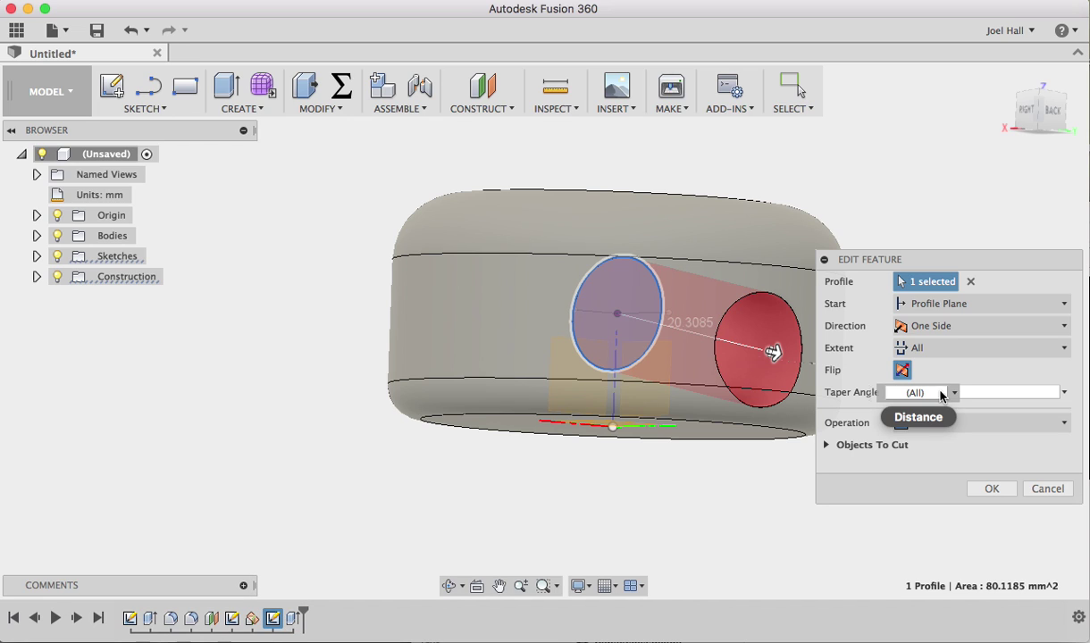
left_click(963, 331)
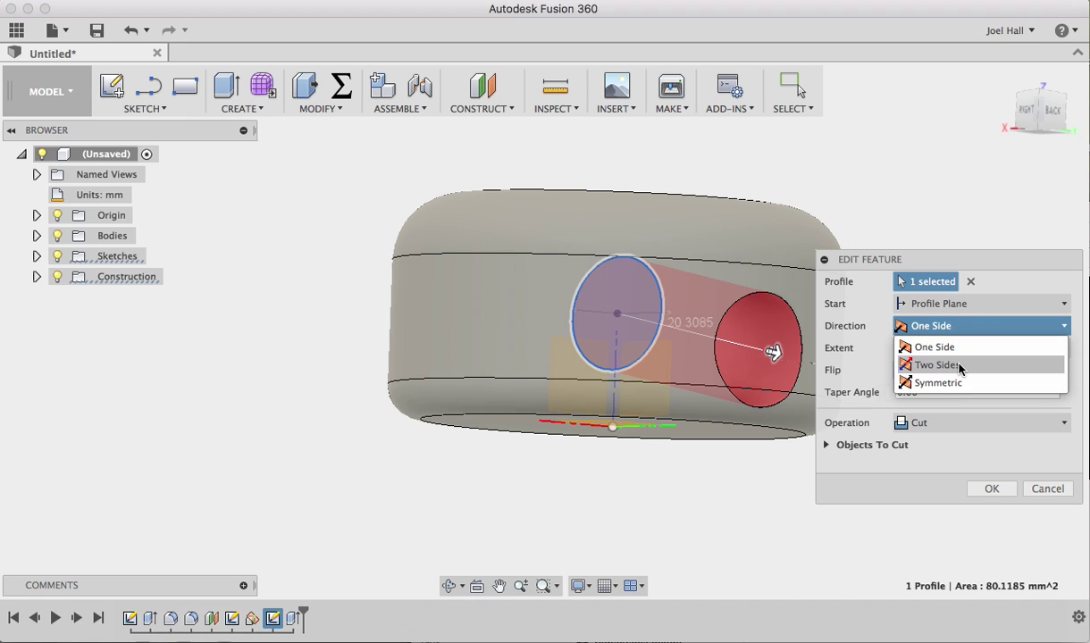
left_click(961, 367)
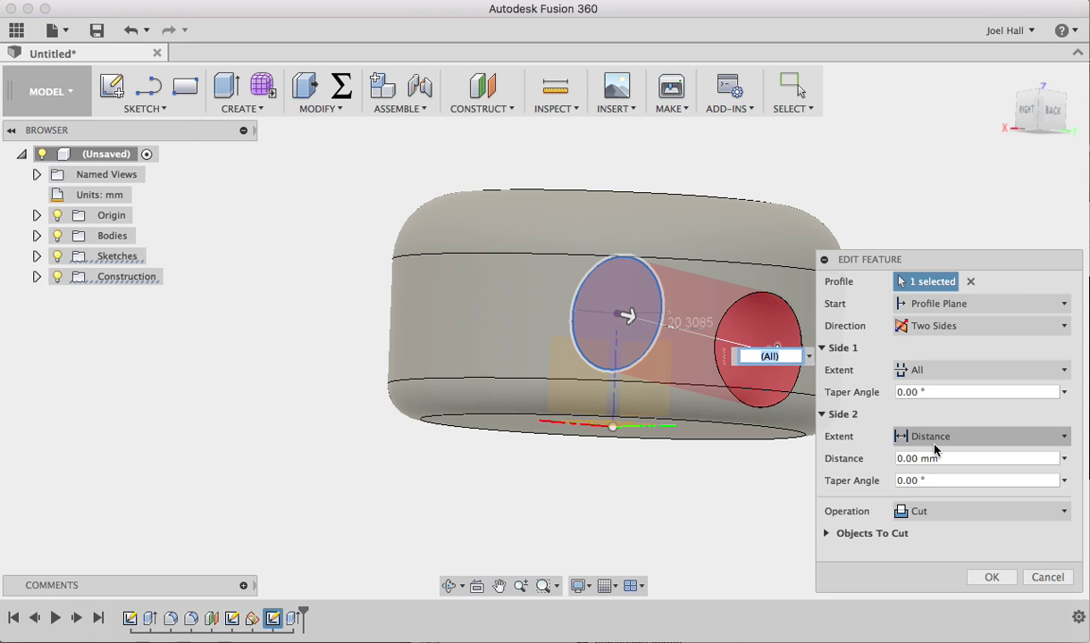
left_click(911, 460)
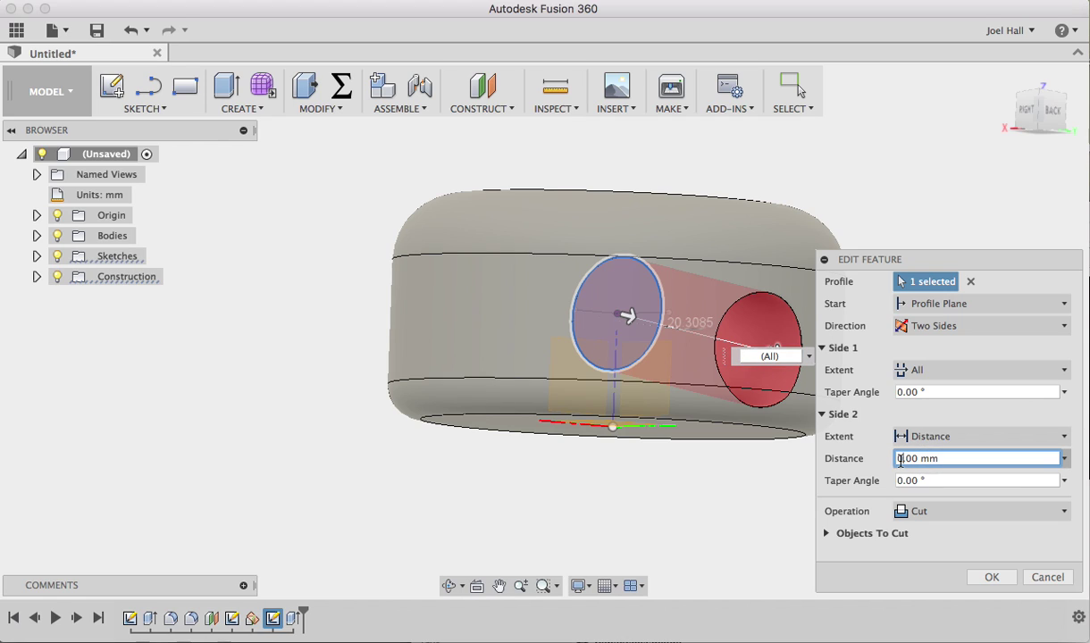
type("3")
key("Return")
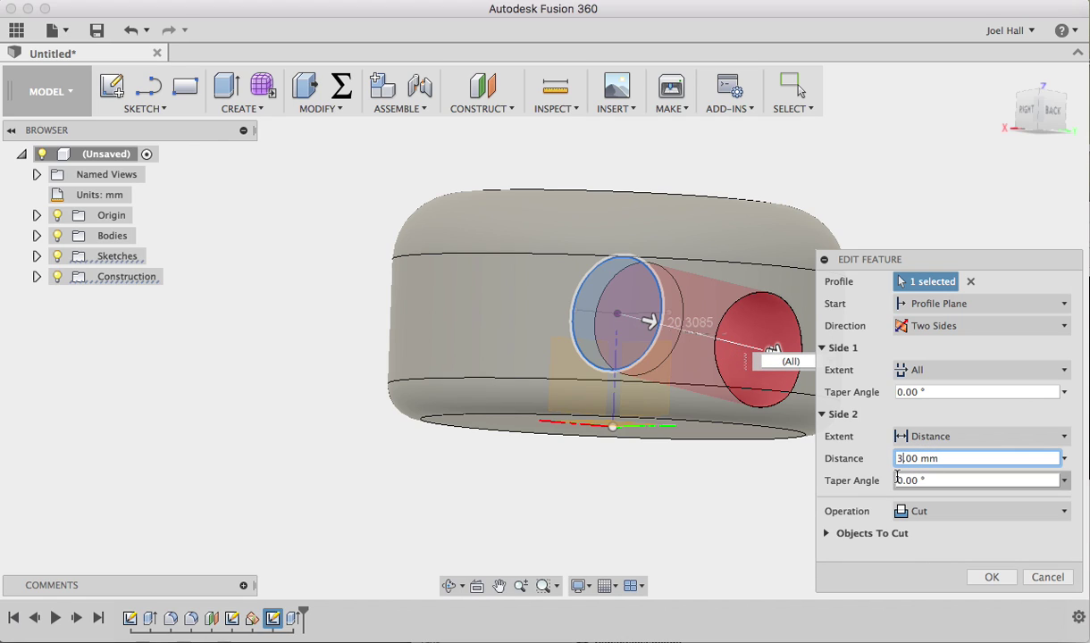
left_click(992, 577)
left_click(450, 585)
key("Escape")
left_click(450, 585)
left_click_drag(825, 465, 908, 485)
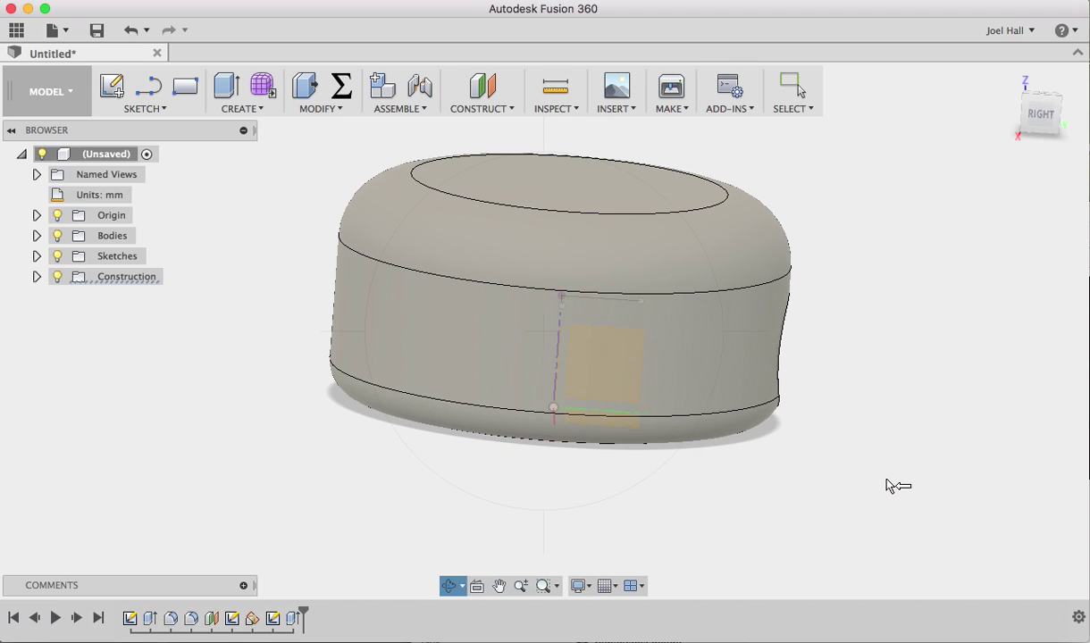
- Hide the puck body and orbit around the remaining sketch
key("Escape")
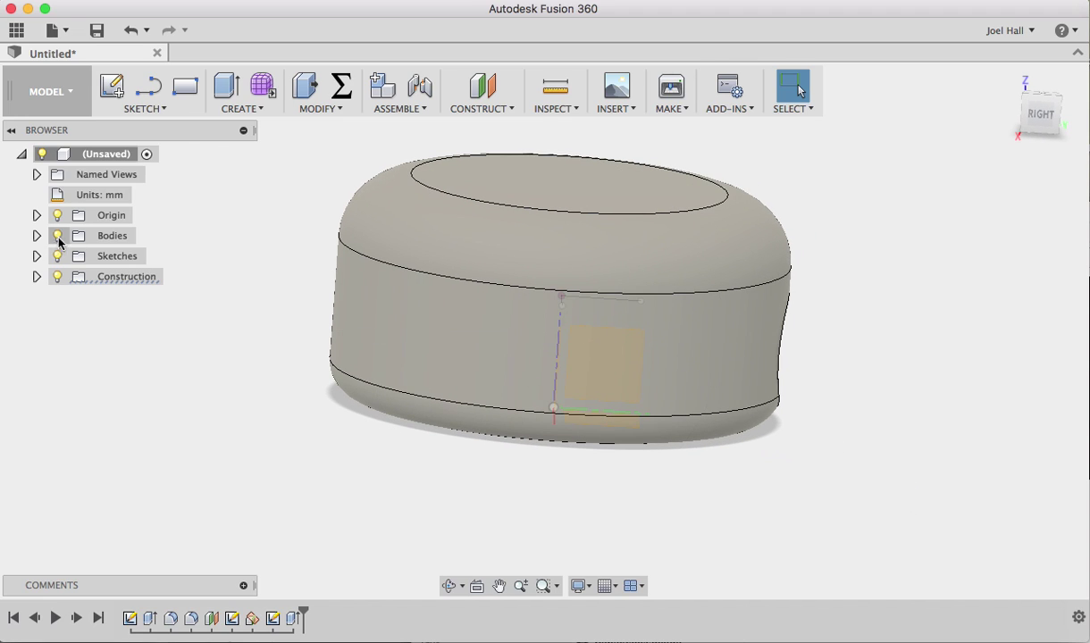
left_click(56, 236)
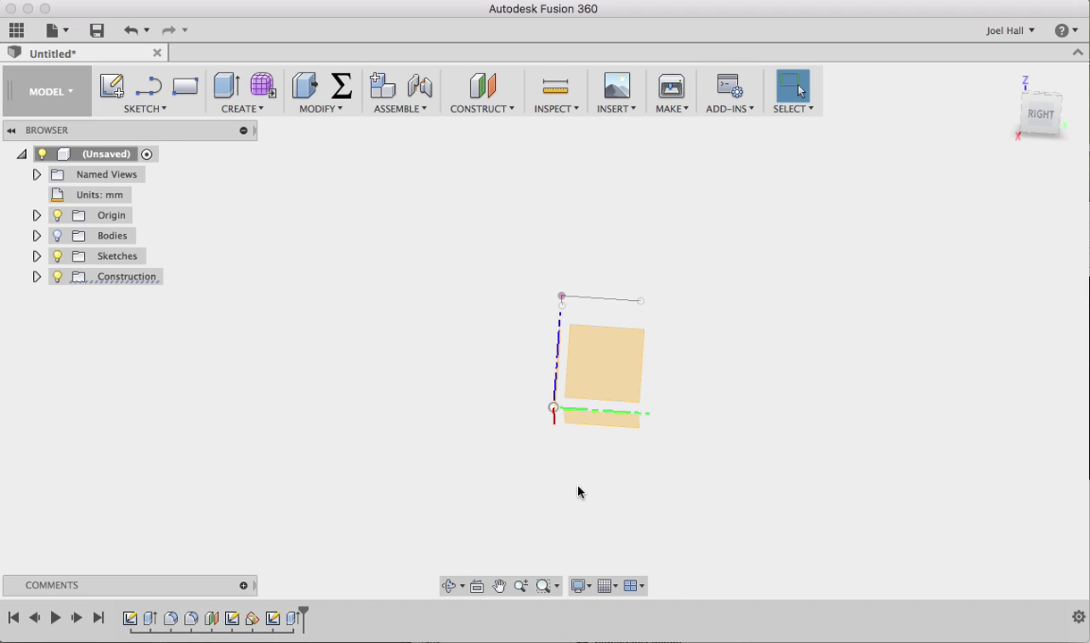
left_click(450, 586)
left_click_drag(581, 487, 556, 484)
key("Escape")
- Add a Plane at Angle hinged on the sketch line, tilted to 100°
left_click(483, 108)
left_click(484, 145)
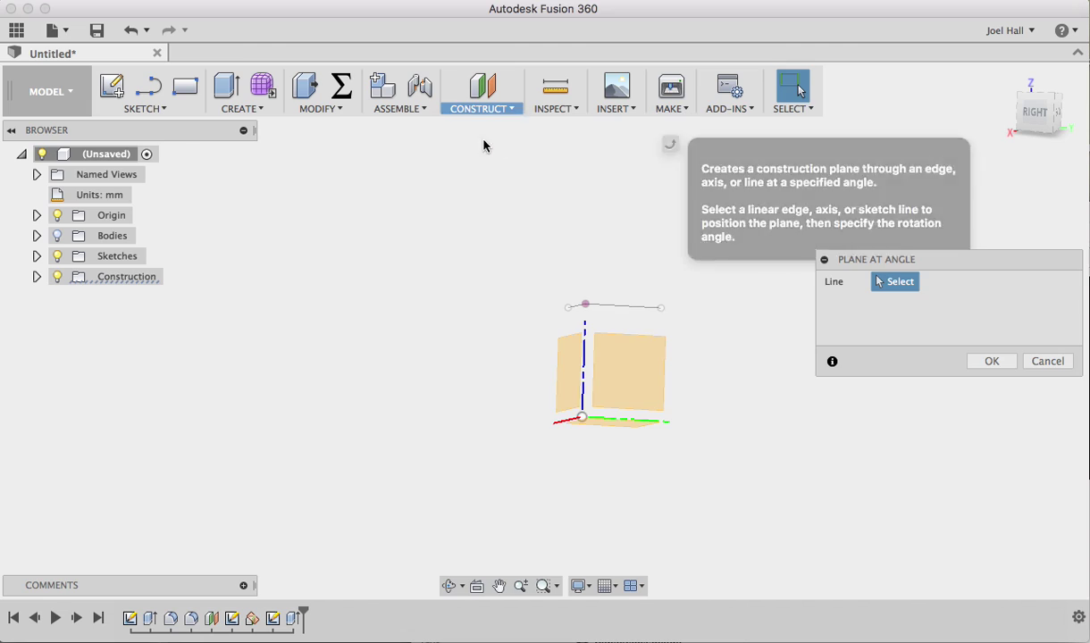
left_click(613, 310)
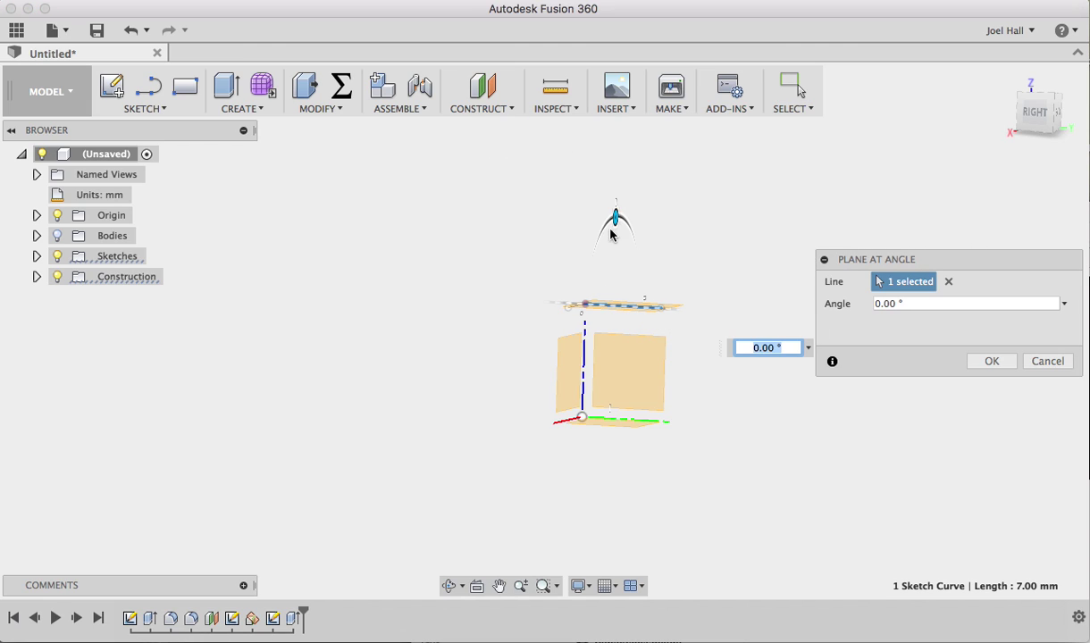
left_click_drag(618, 216, 594, 323)
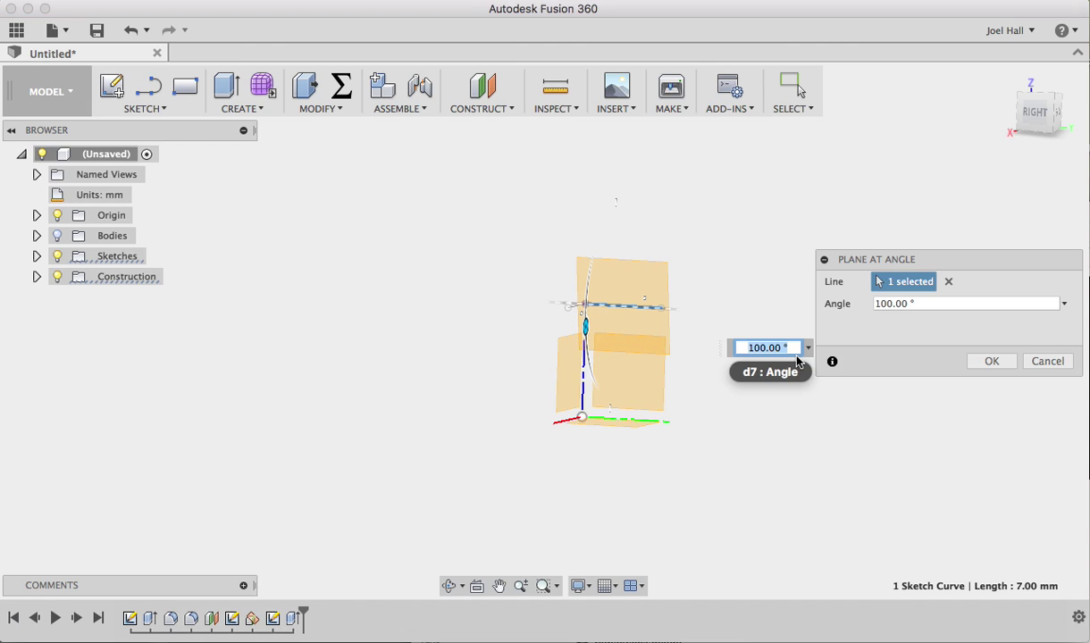
left_click(760, 346)
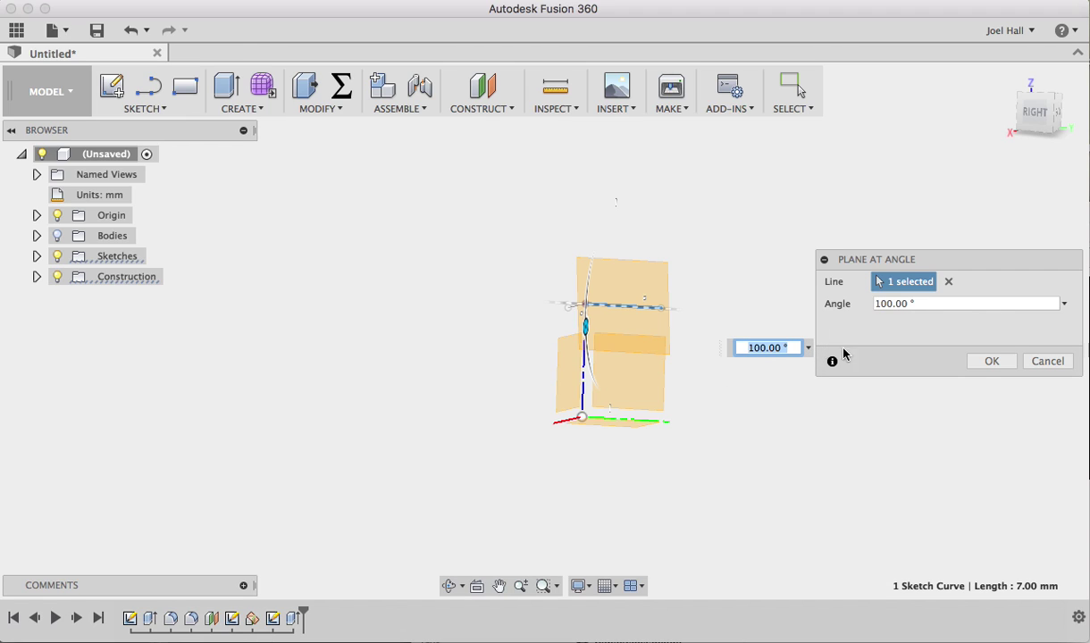
left_click(991, 366)
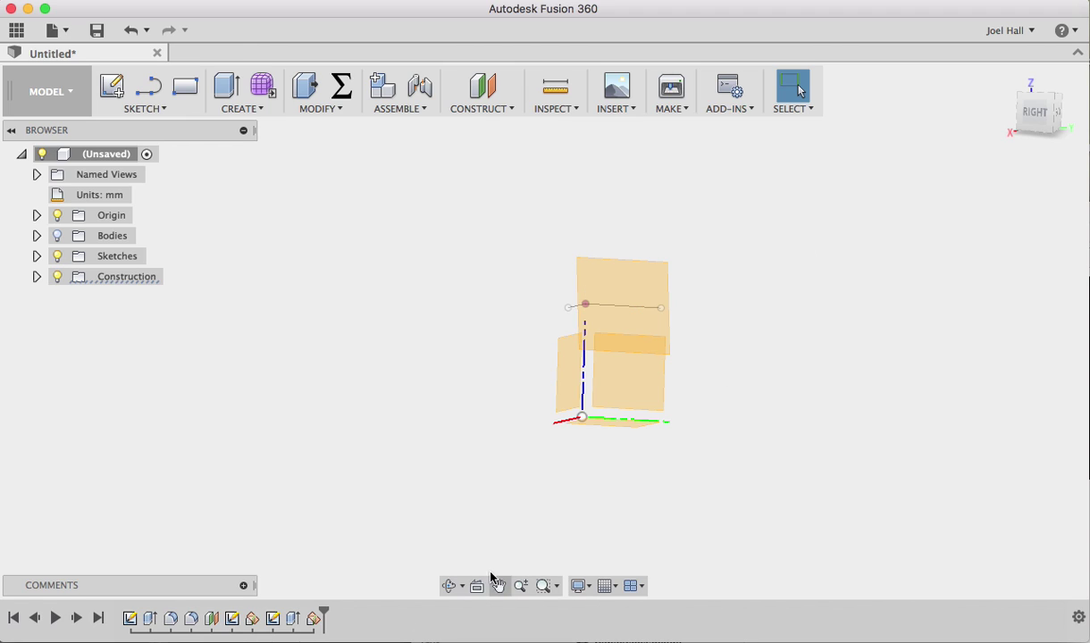
- Sketch a 10.1 mm diameter circle at the origin of the 100° plane and finish the sketch
left_click(111, 86)
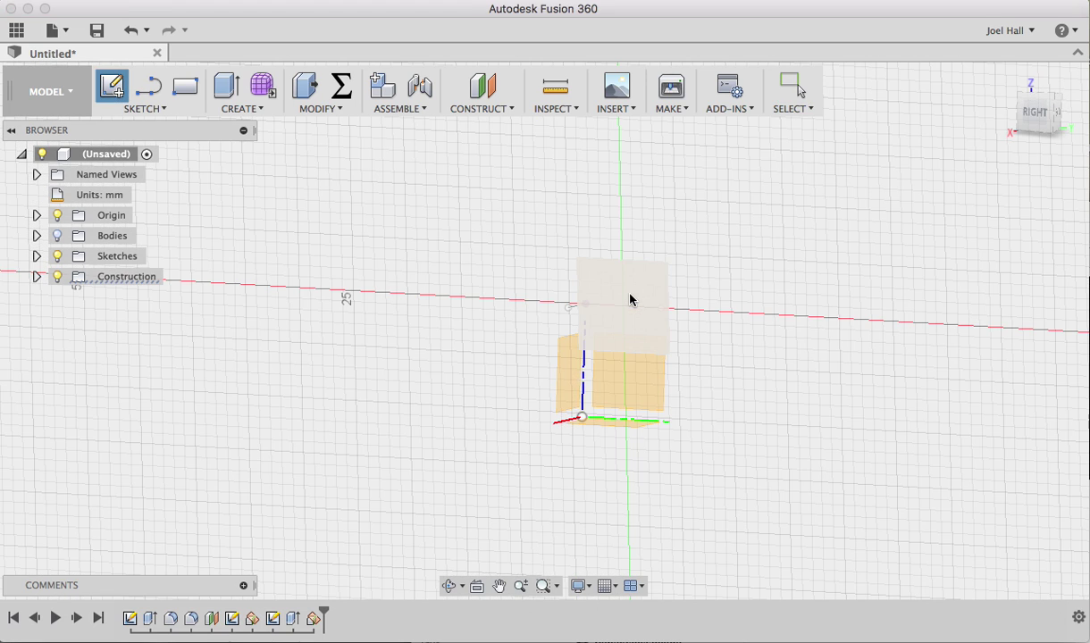
left_click(630, 299)
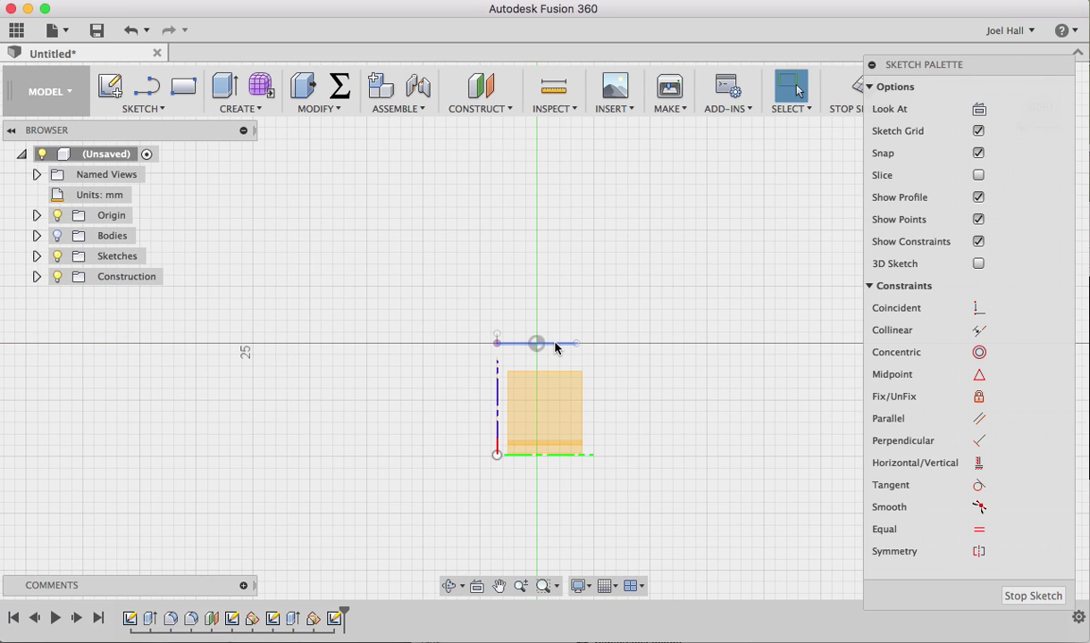
key("c")
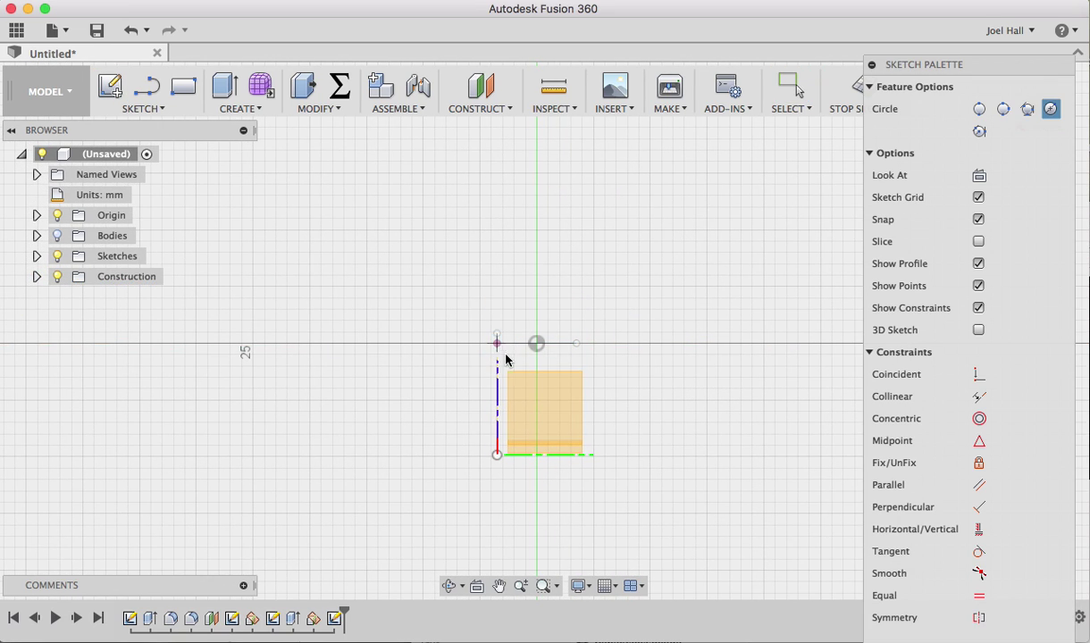
left_click(498, 343)
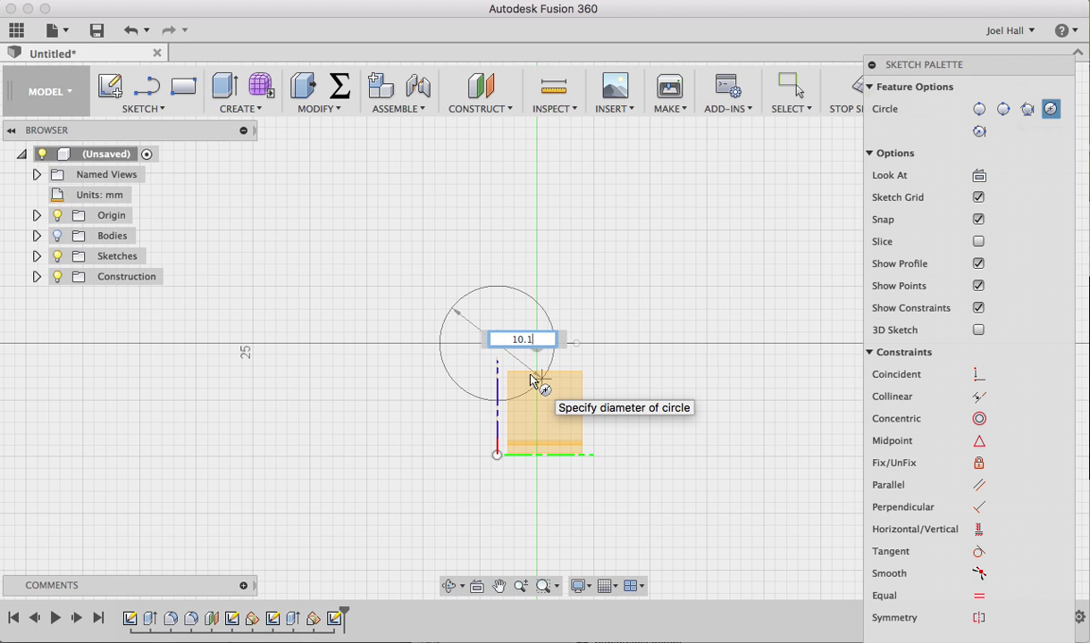
type("10.1")
key("Return")
key("Escape")
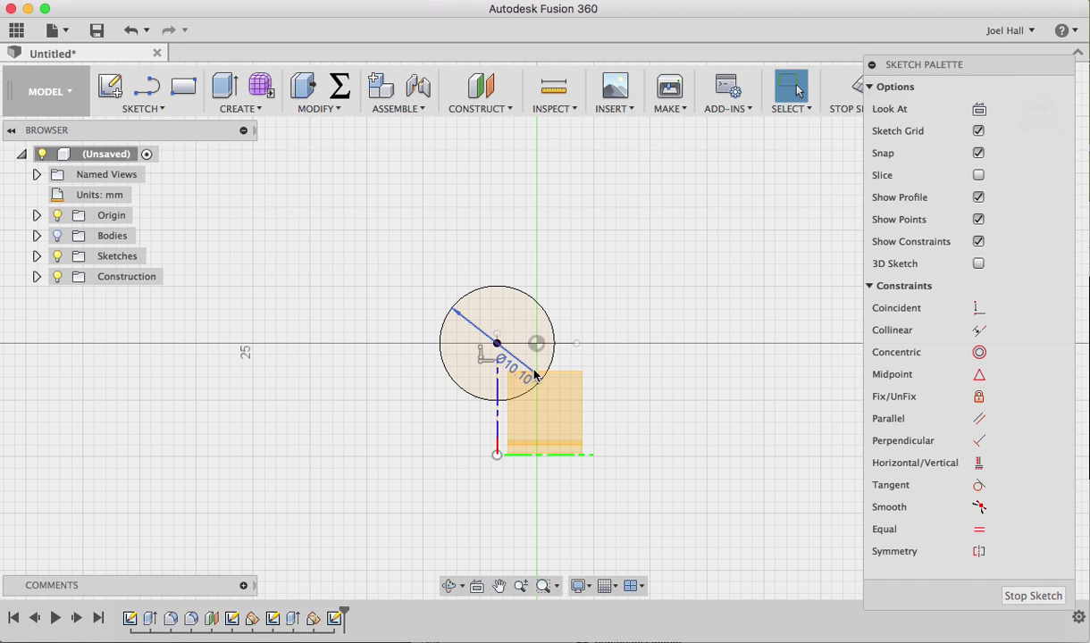
left_click(1011, 599)
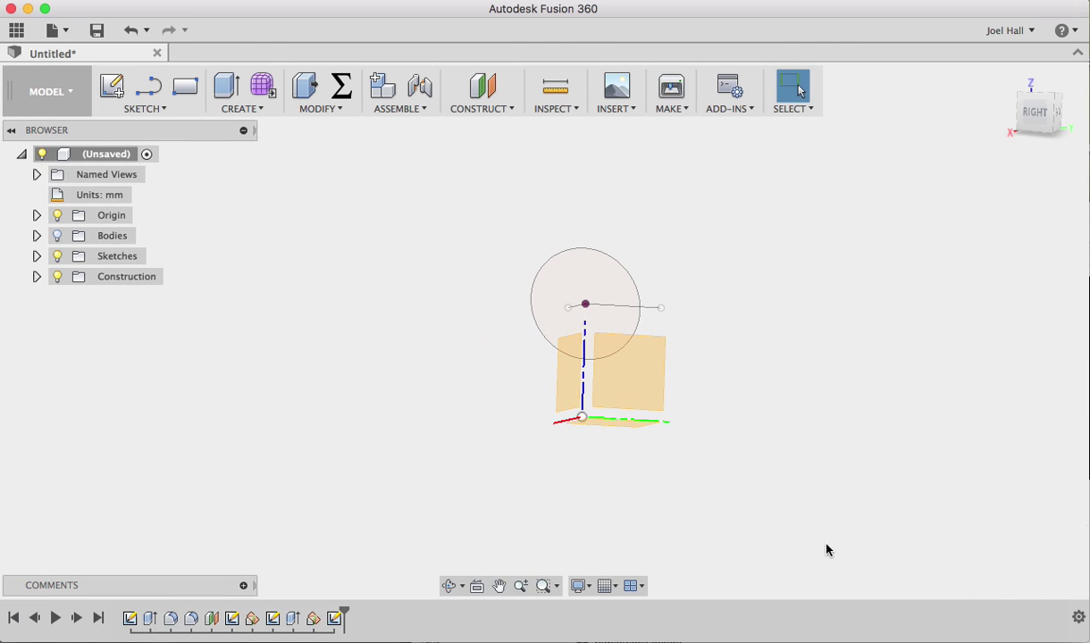
- Extrude the circle as a two-sided Cut through All, with the puck body visible again
key("e")
left_click(613, 289)
left_click(57, 236)
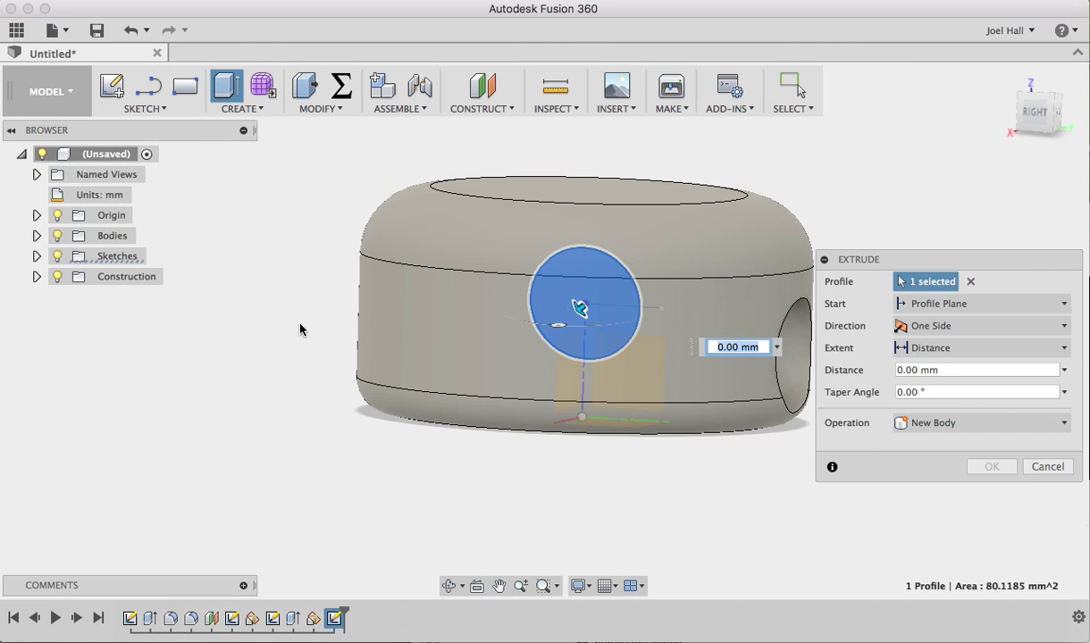
left_click(941, 354)
left_click(936, 408)
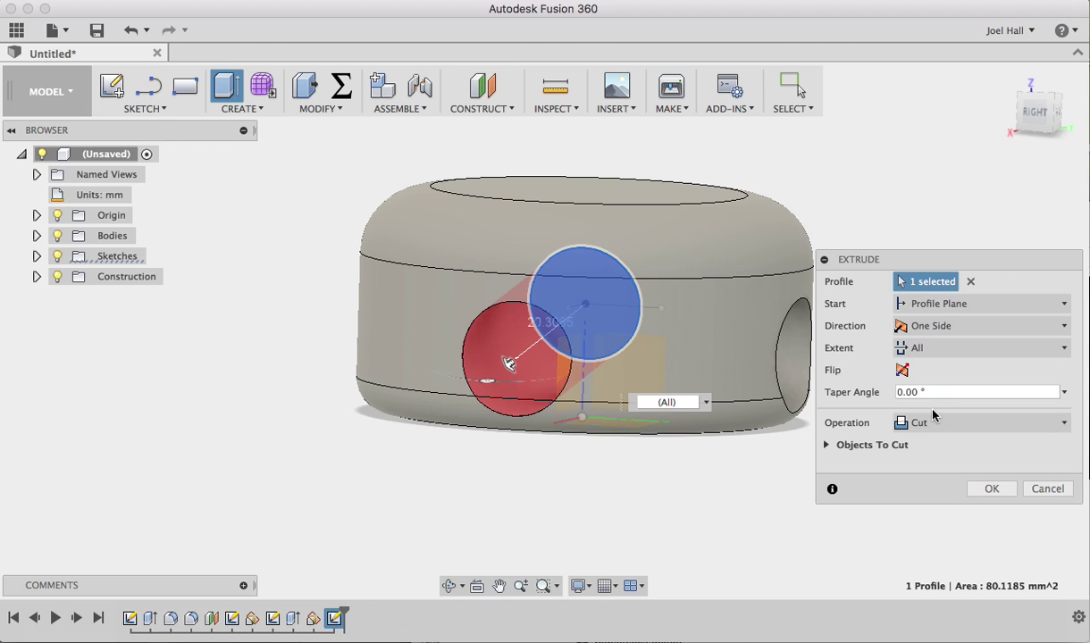
left_click(930, 331)
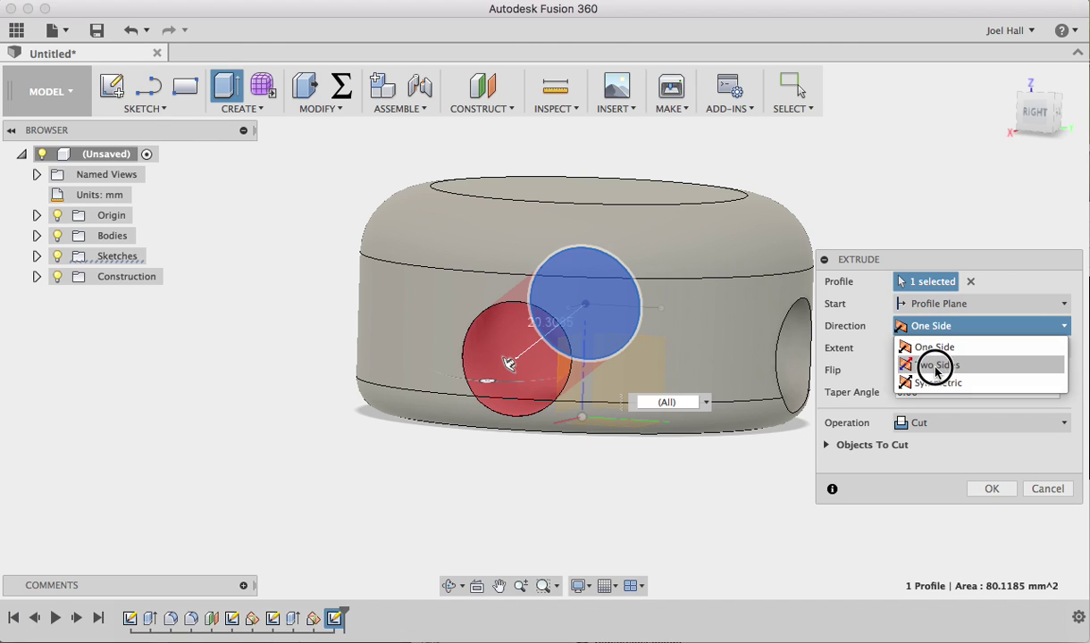
left_click(936, 366)
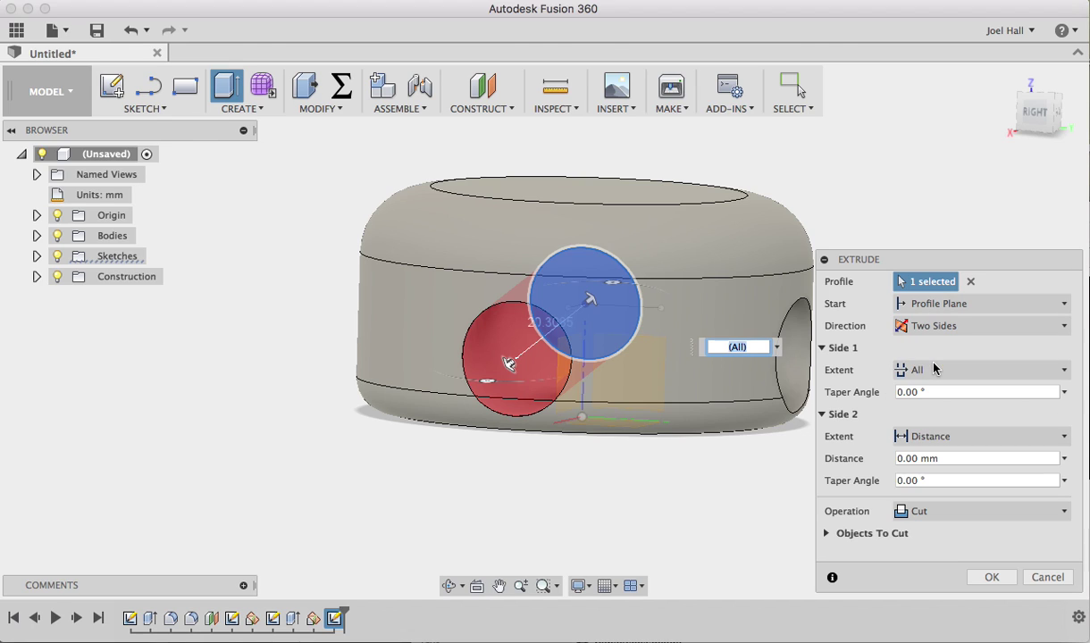
left_click(899, 459)
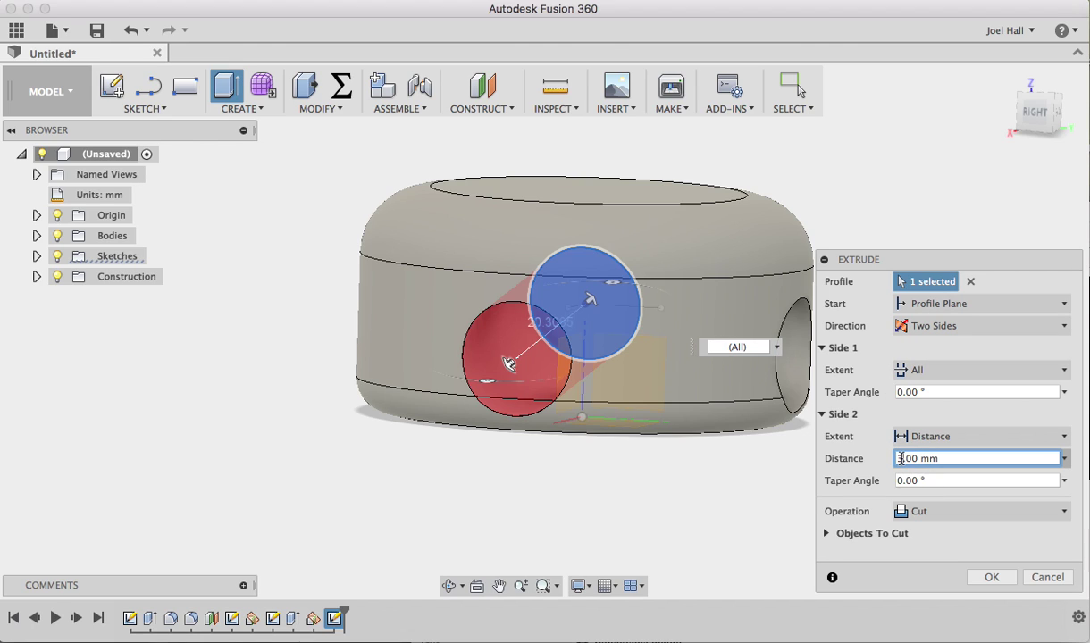
left_click(998, 580)
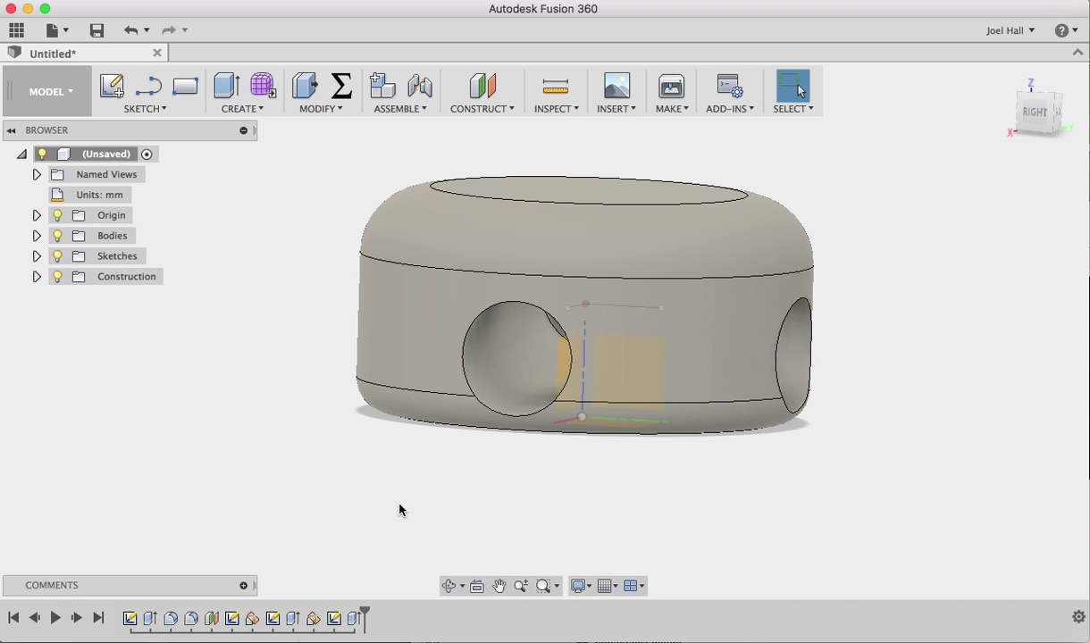
left_click(449, 587)
- Switch the visual style to Wireframe and orbit to a higher view of the tunnels
left_click_drag(755, 385, 687, 358)
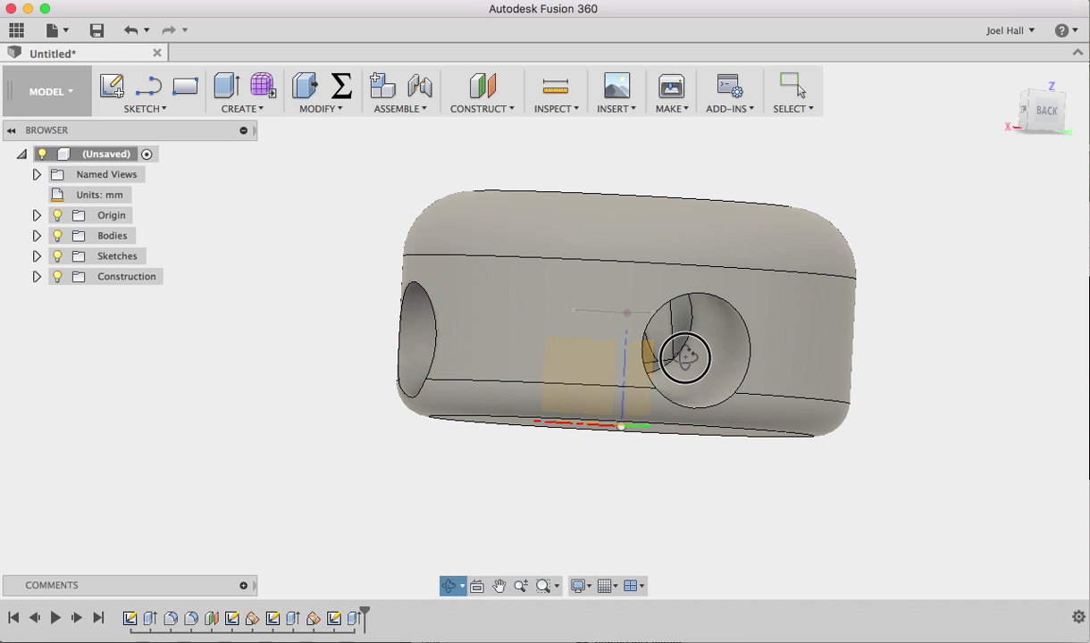
left_click(579, 587)
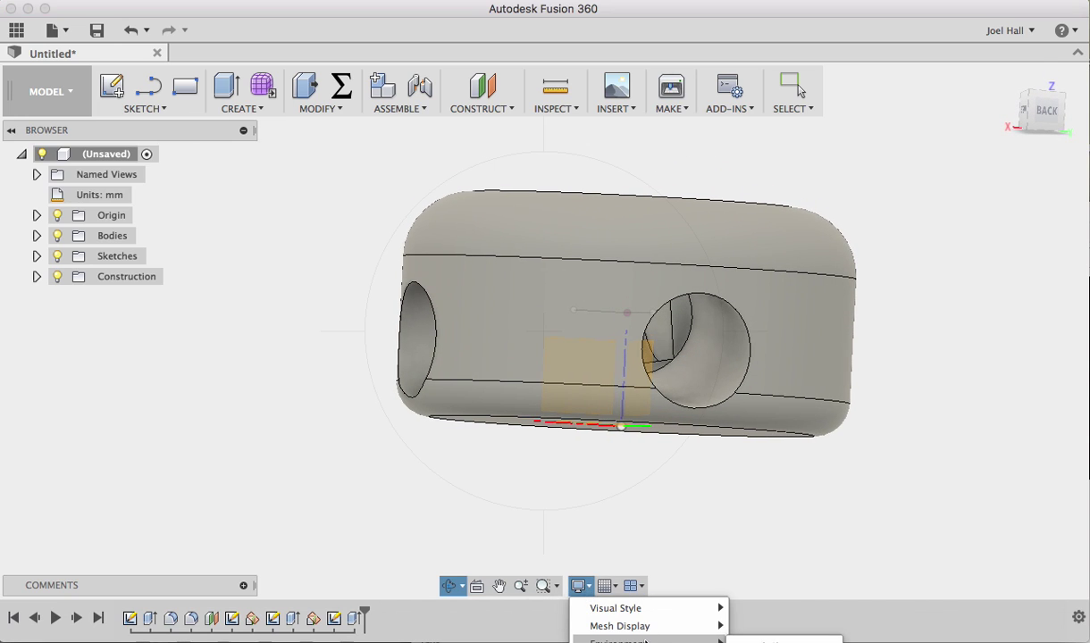
mouse_move(656, 615)
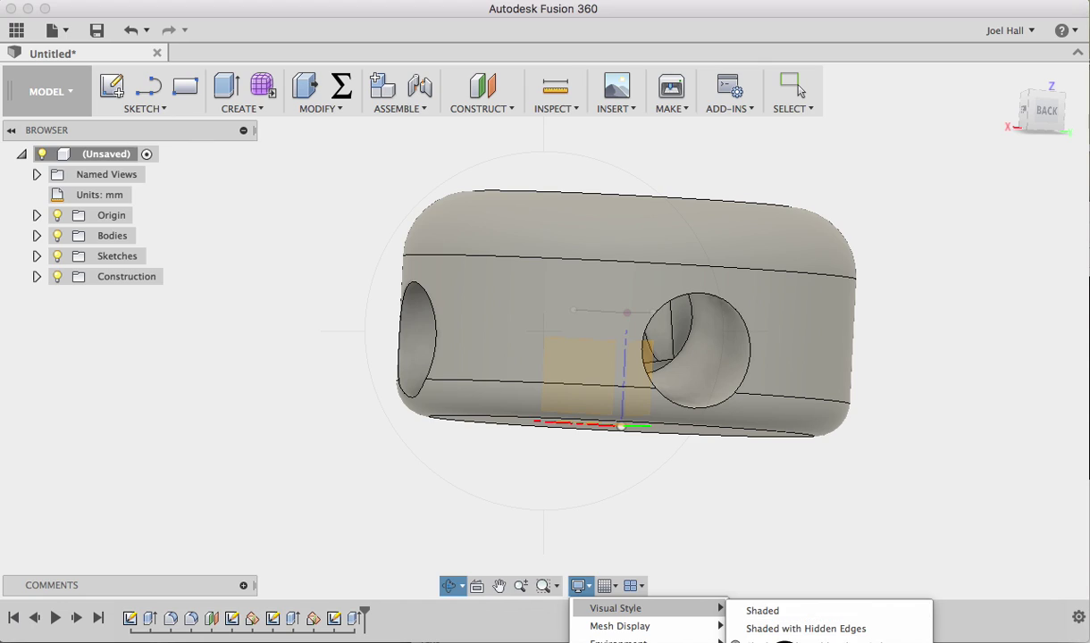
left_click_drag(589, 470, 505, 302)
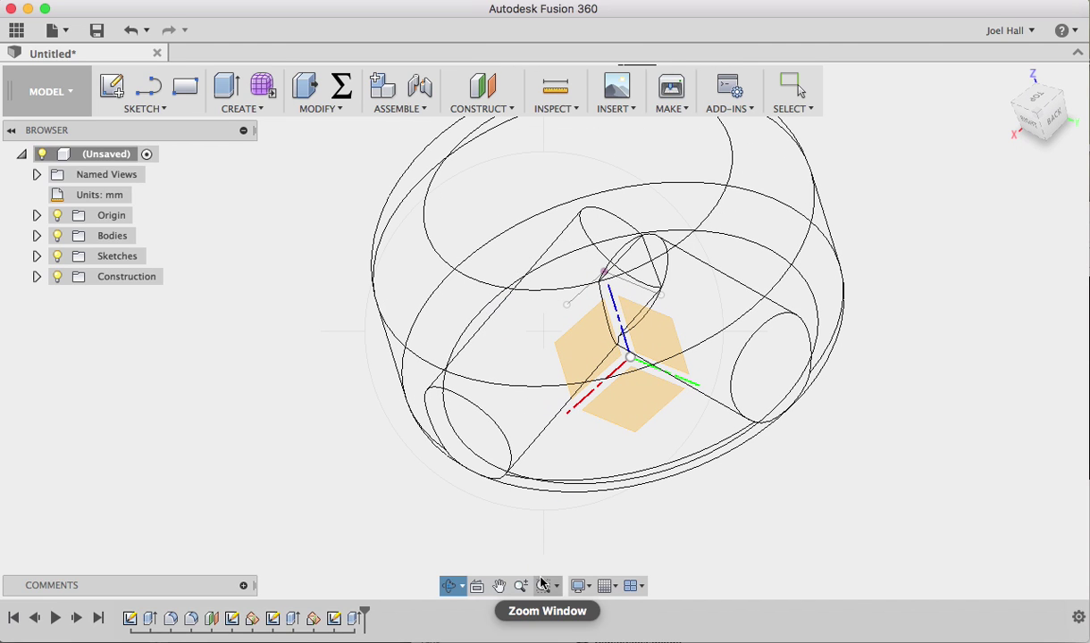
- Change the hole cut's Side 2 distance to -3 mm and orbit to a top-down view
key("Escape")
double_click(294, 618)
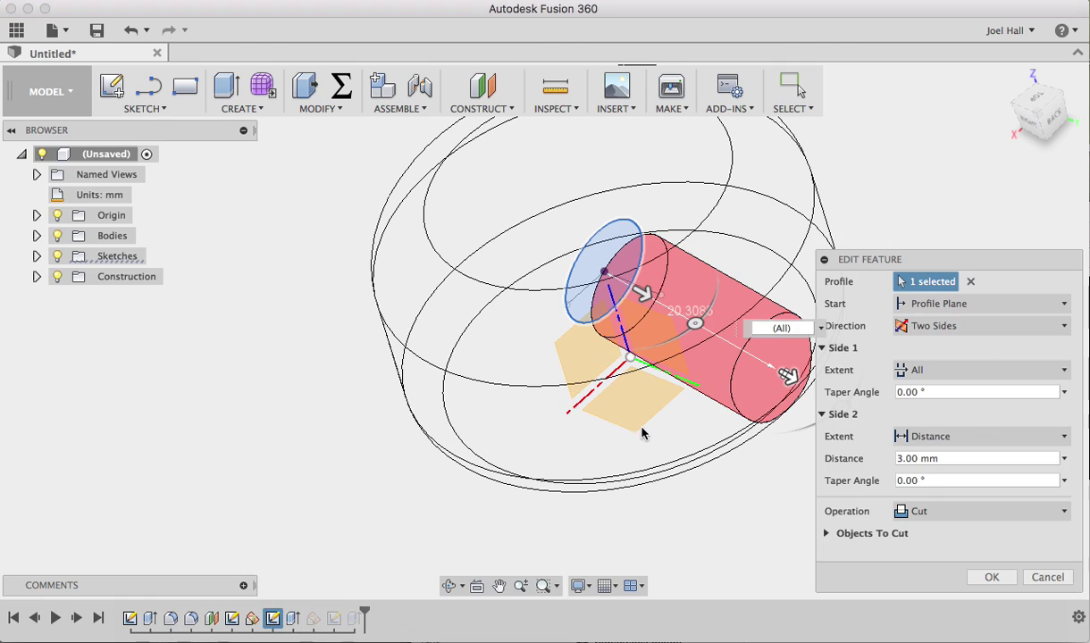
left_click(899, 460)
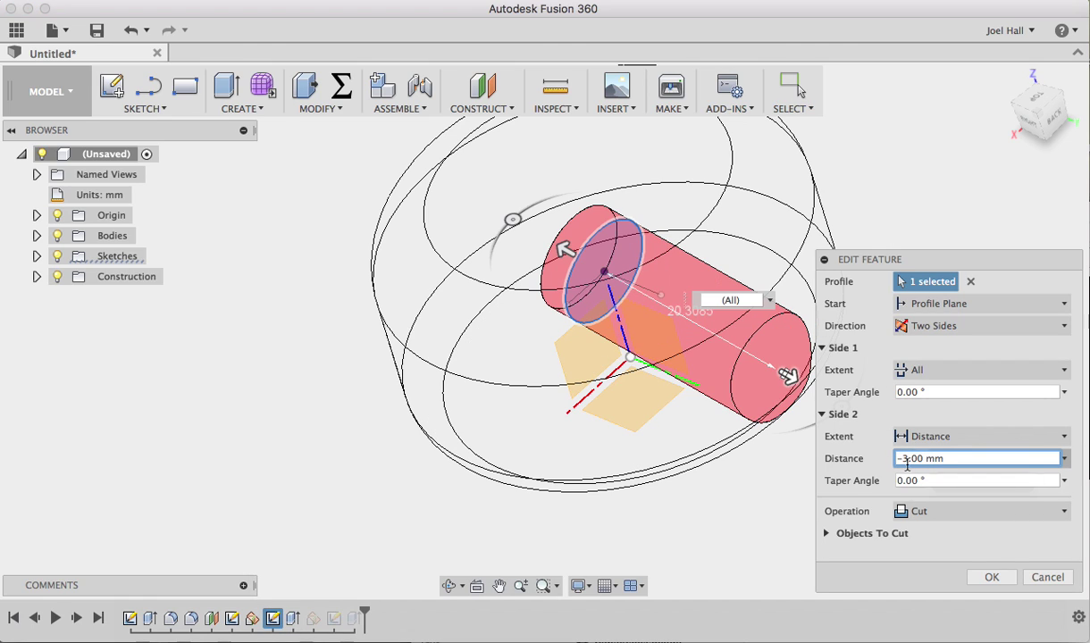
left_click(987, 578)
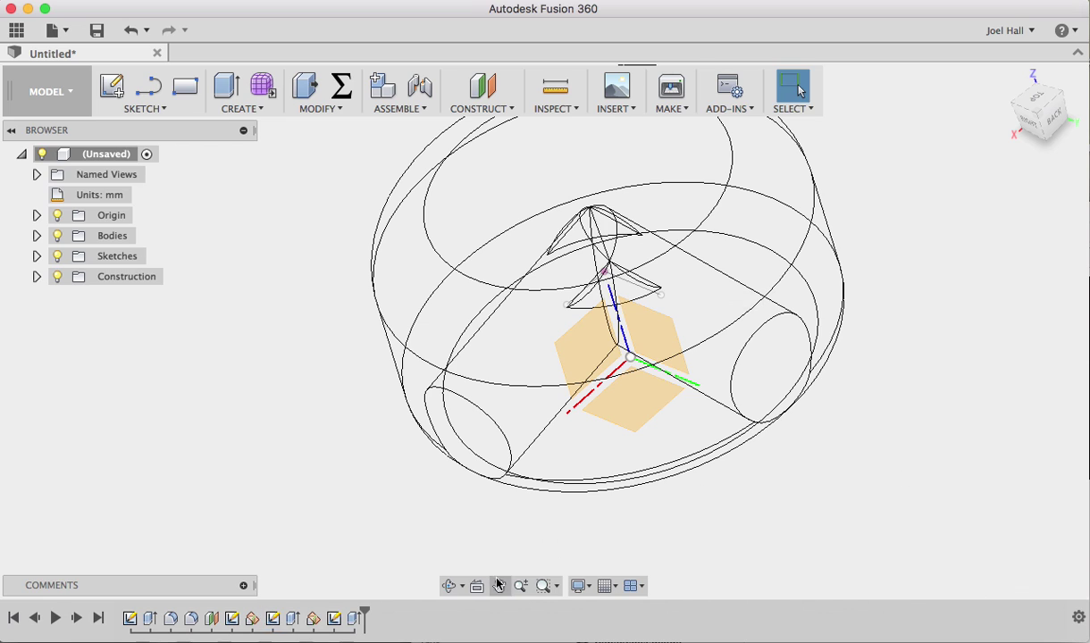
left_click(449, 586)
left_click_drag(626, 442, 637, 394)
- Set the visual style to Shaded with Hidden Edges and orbit to inspect the puck's underside
left_click(581, 587)
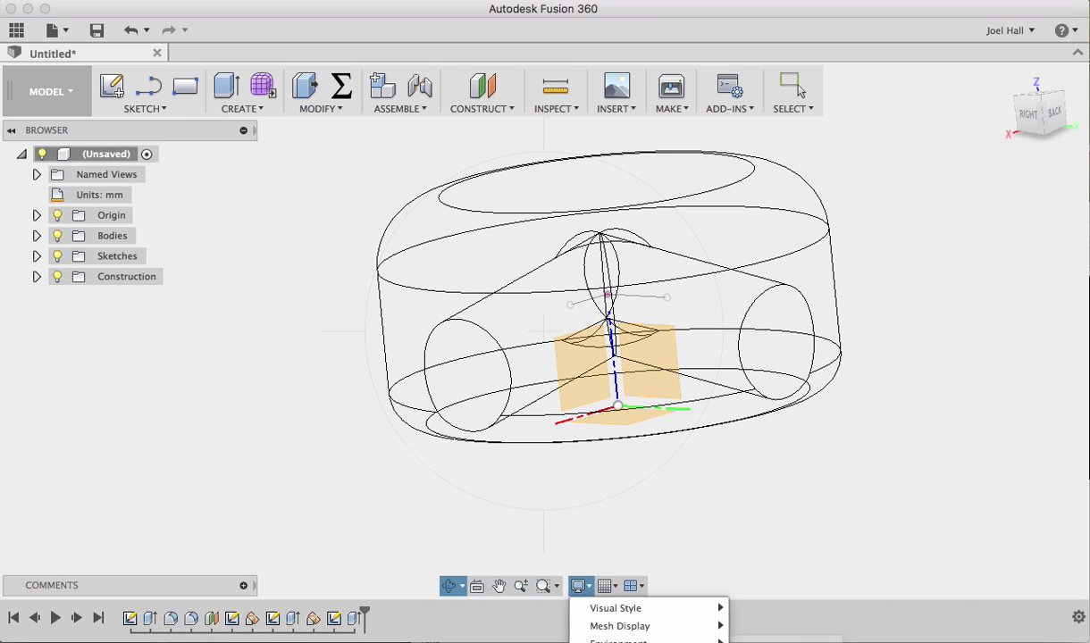
mouse_move(641, 633)
mouse_move(672, 609)
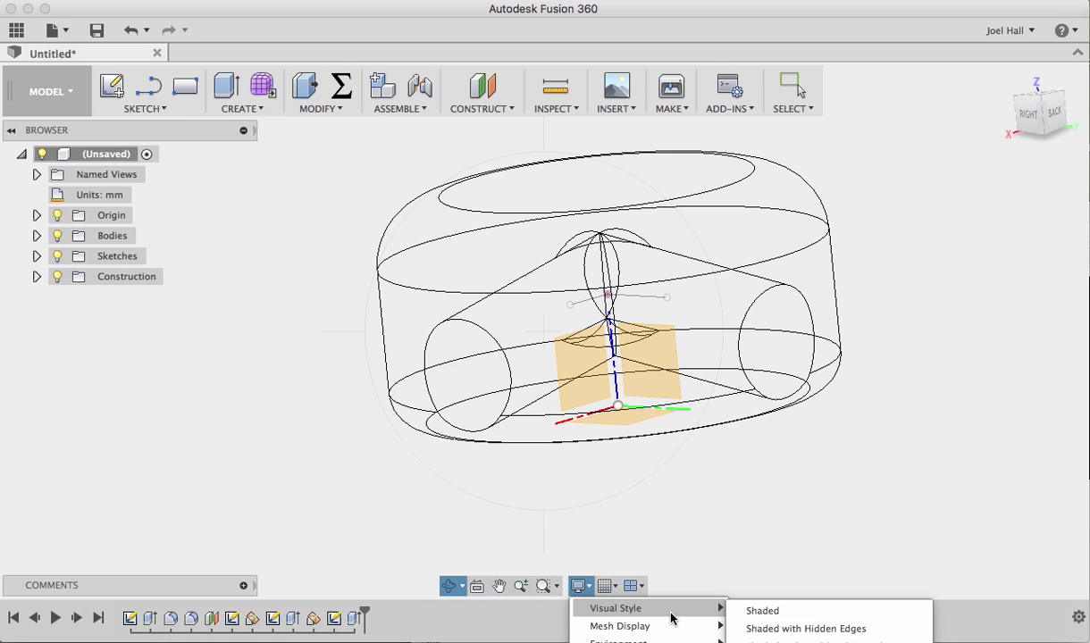
left_click(841, 630)
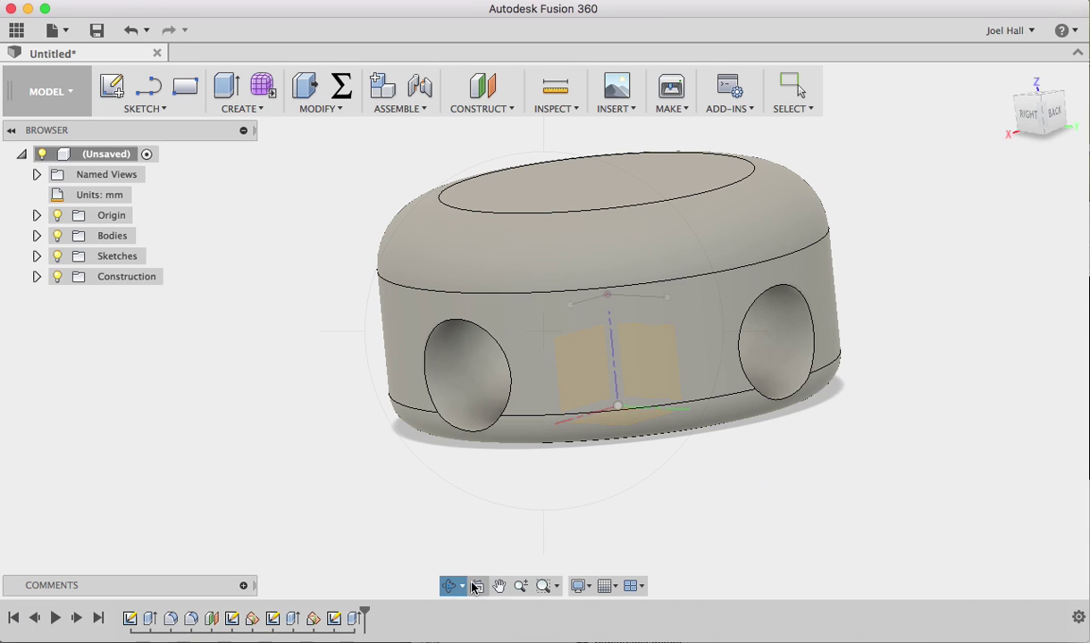
key("Escape")
left_click(449, 587)
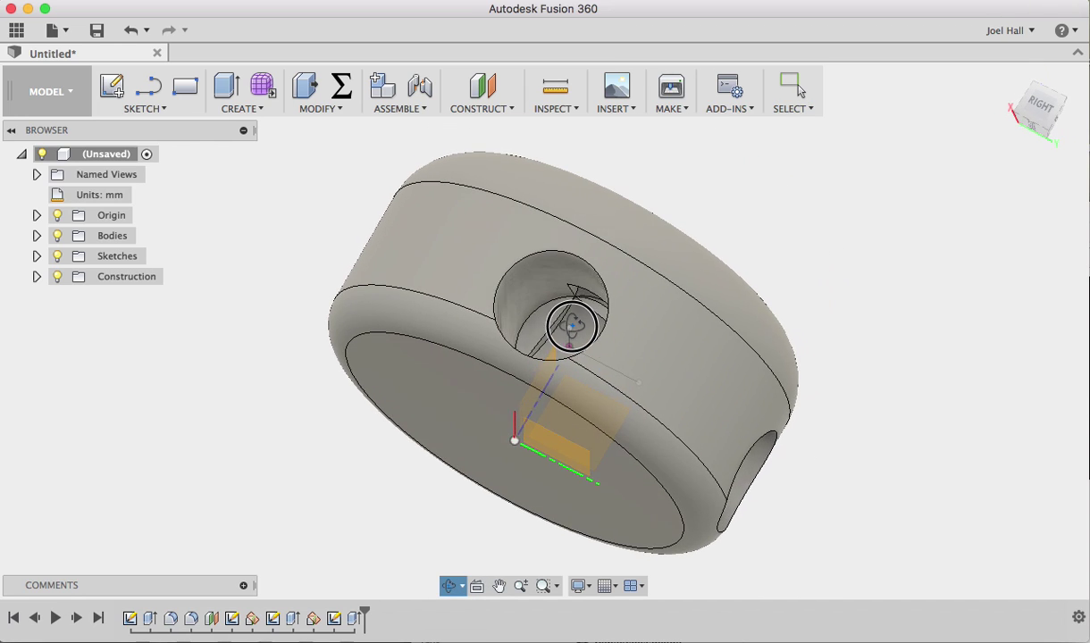